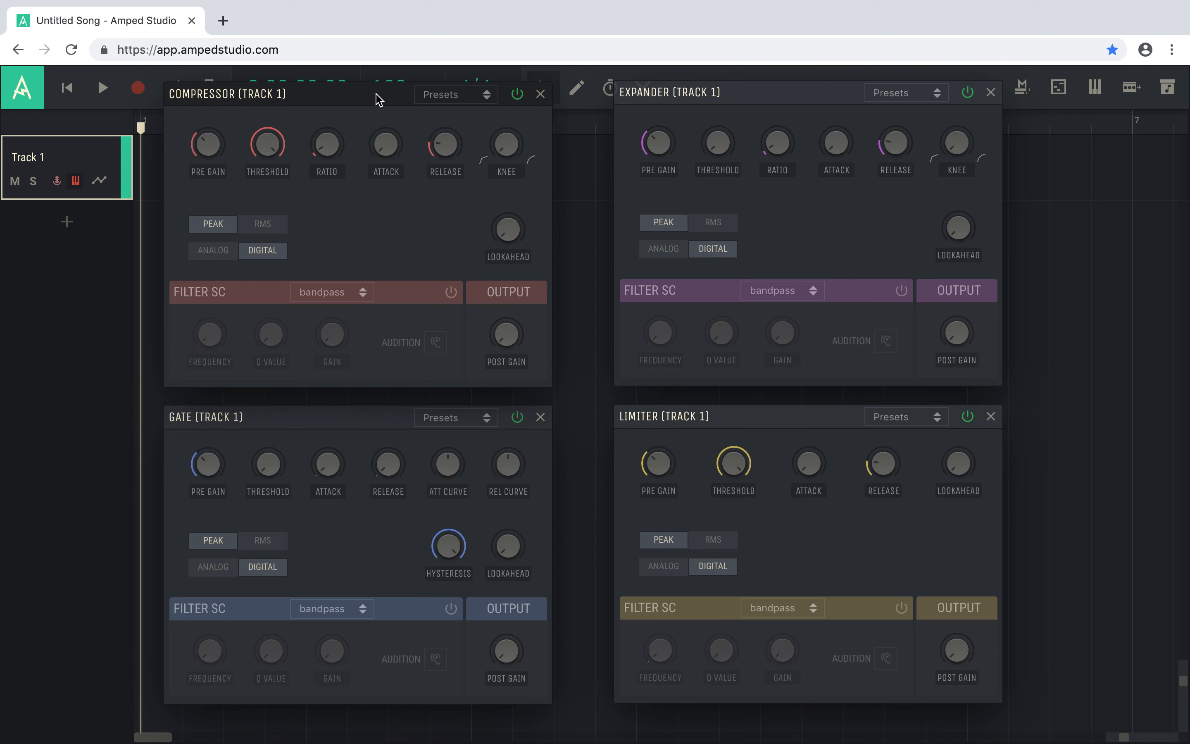
Step: Bring the Expander, Gate and Limiter device windows into focus one after another
left_click(797, 101)
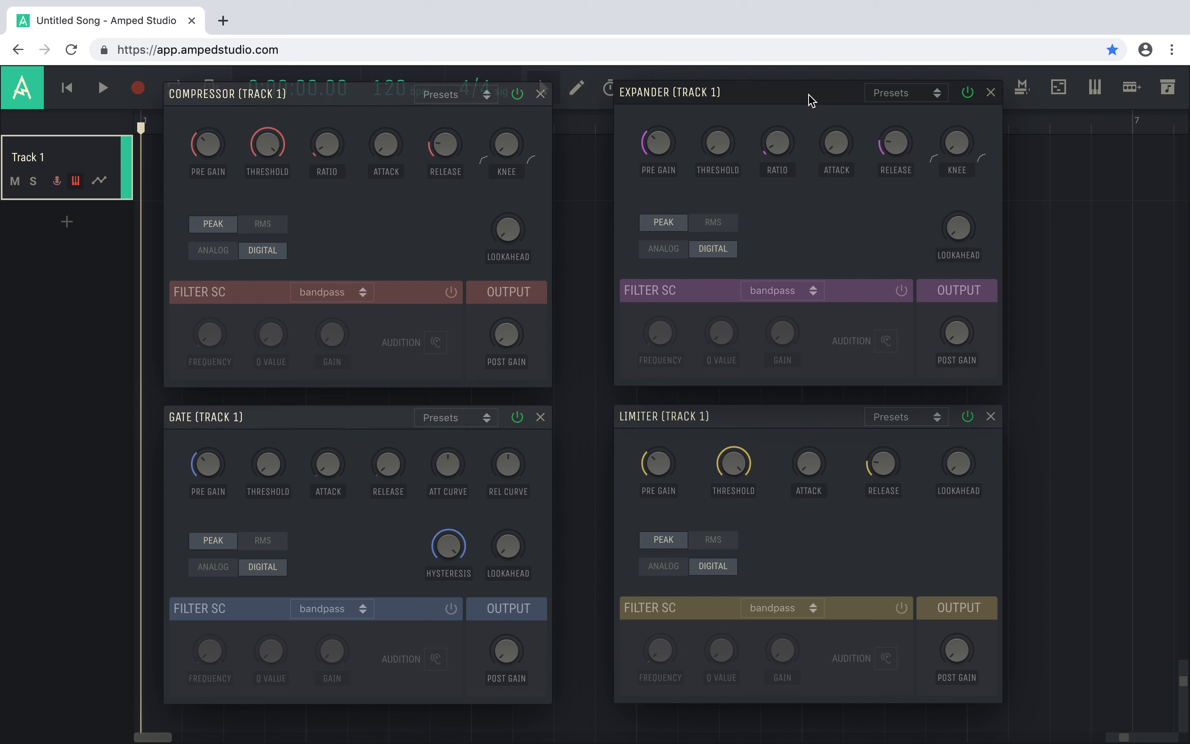
left_click(318, 421)
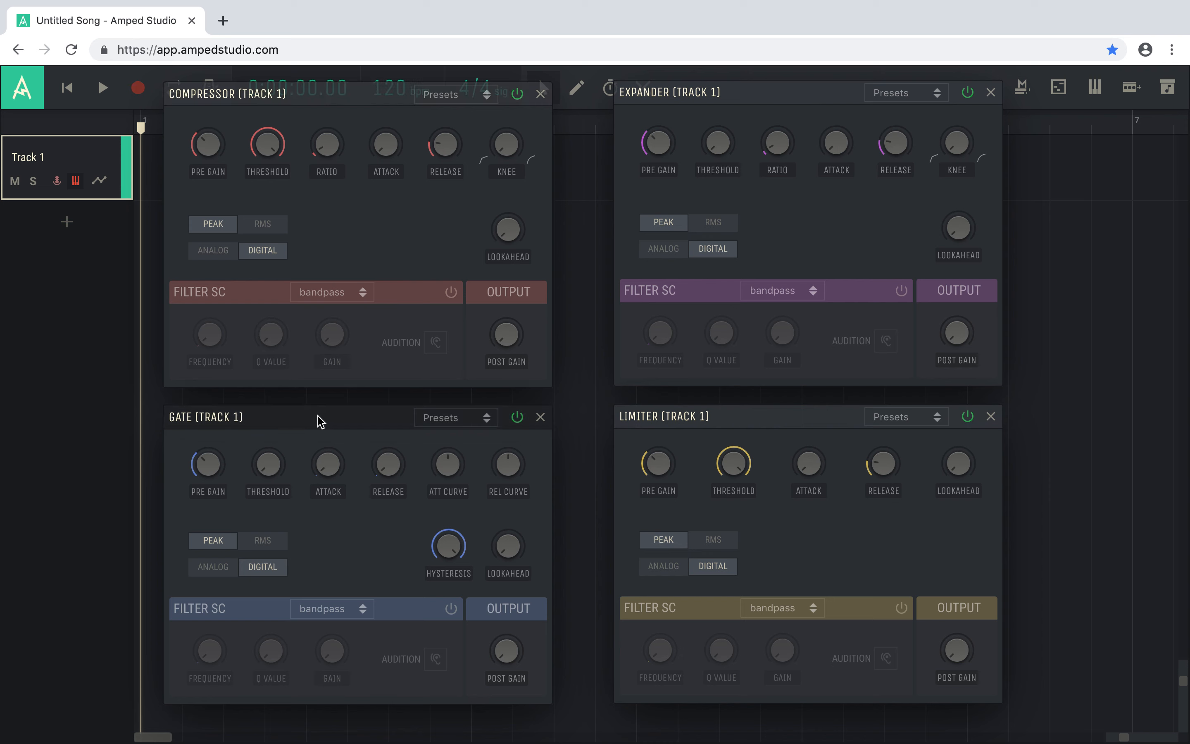
left_click(776, 419)
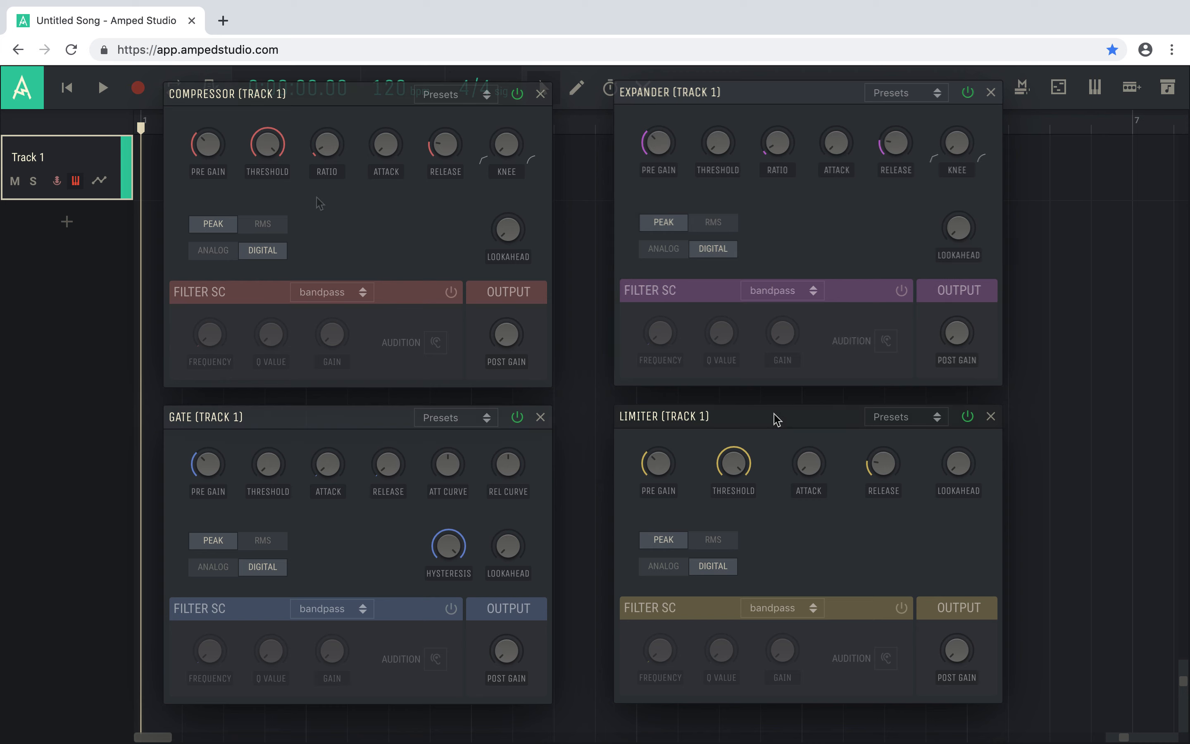
Step: Set Pre Gain to about -0.1 dB on the Compressor and +0.6 dB on the Expander, and lower it slightly on the Limiter
left_click_drag(210, 165, 199, 124)
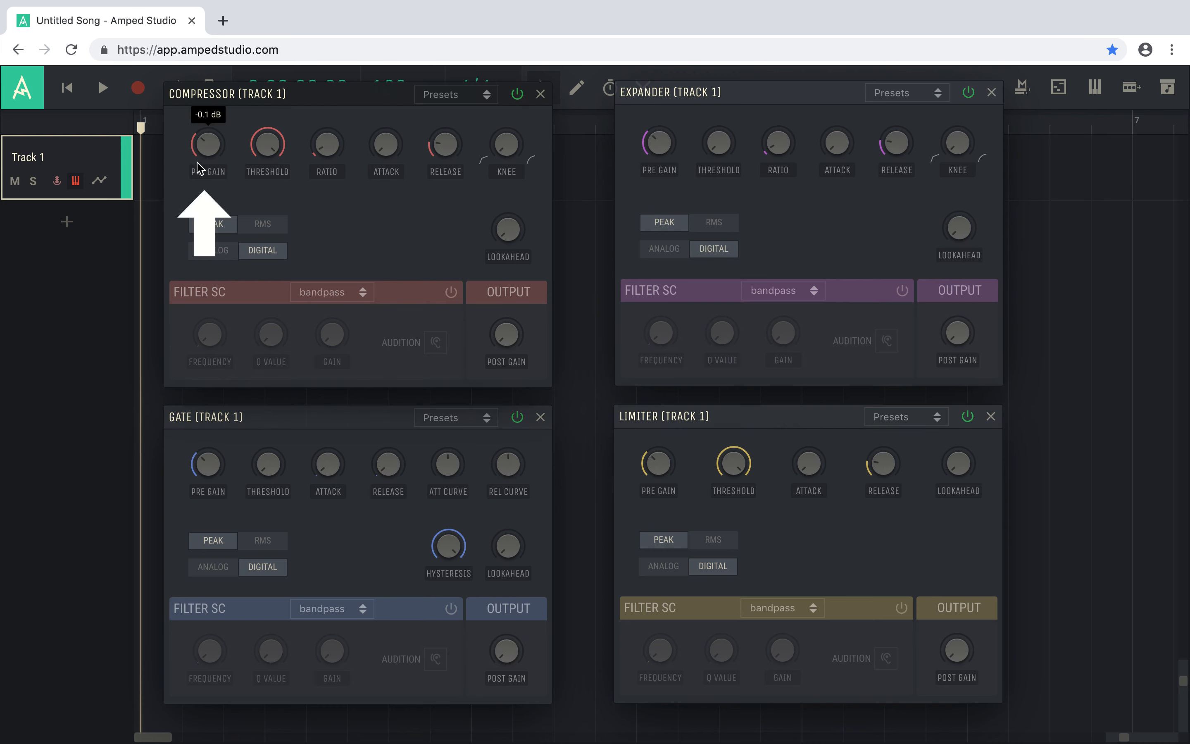
mouse_move(654, 150)
left_mouse_down()
mouse_move(665, 118)
mouse_move(655, 147)
left_mouse_up()
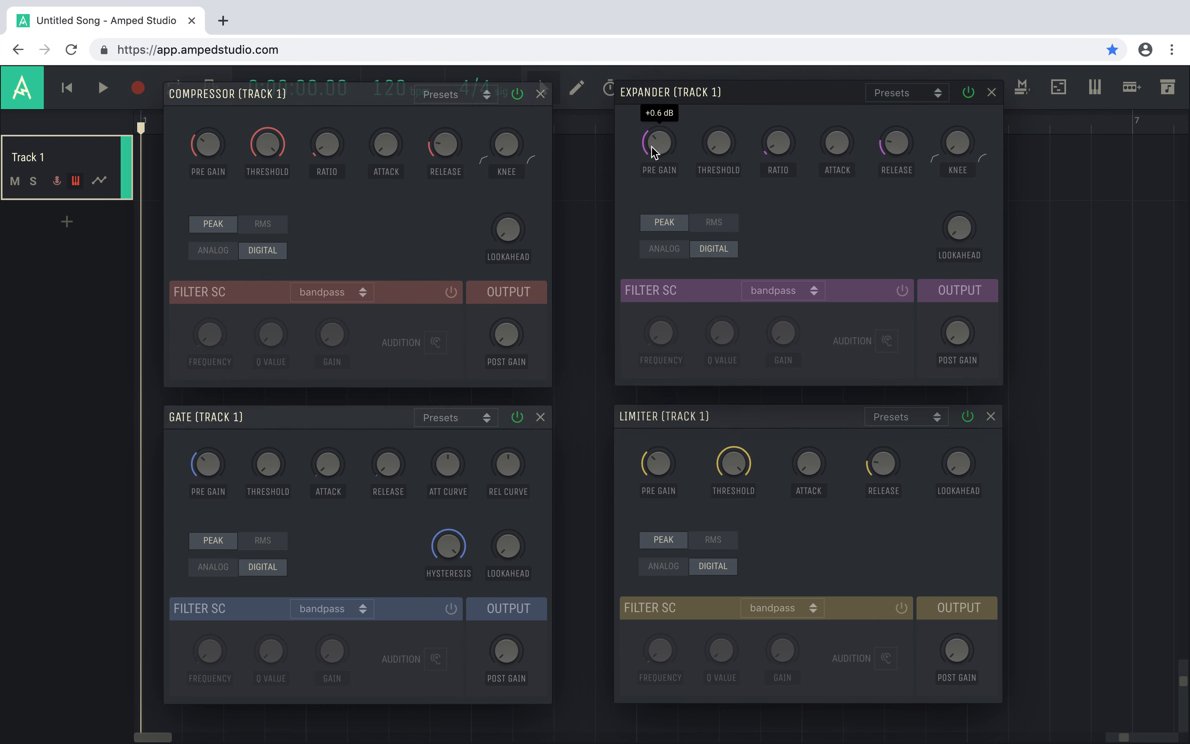
mouse_move(665, 462)
left_mouse_down()
mouse_move(667, 426)
mouse_move(660, 473)
left_mouse_up()
Step: Raise the output Post Gain on the Limiter, the Gate and the Compressor
left_click_drag(952, 667, 952, 689)
left_click_drag(511, 651, 498, 625)
left_click_drag(507, 335, 505, 305)
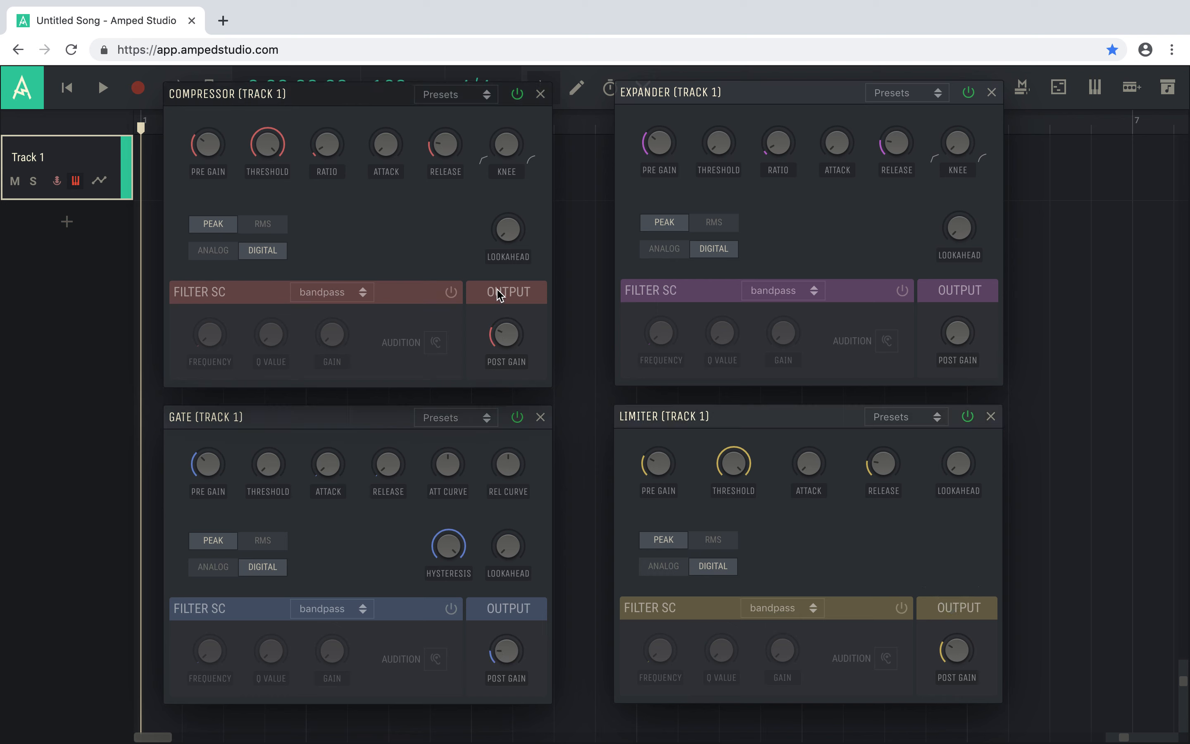
Step: Try out the Attack control on the Compressor, Expander, Limiter and Gate in turn
mouse_move(385, 144)
left_mouse_down()
mouse_move(376, 123)
mouse_move(388, 79)
mouse_move(390, 167)
left_mouse_up()
left_click_drag(835, 142, 835, 175)
left_click_drag(814, 460, 801, 490)
left_click_drag(336, 480, 388, 497)
Step: Shorten the Release time on the Compressor and the Expander, and adjust the Limiter's Release slightly
left_click(442, 146)
left_click_drag(451, 104, 448, 162)
mouse_move(903, 149)
left_mouse_down()
mouse_move(908, 101)
mouse_move(892, 130)
mouse_move(895, 174)
left_mouse_up()
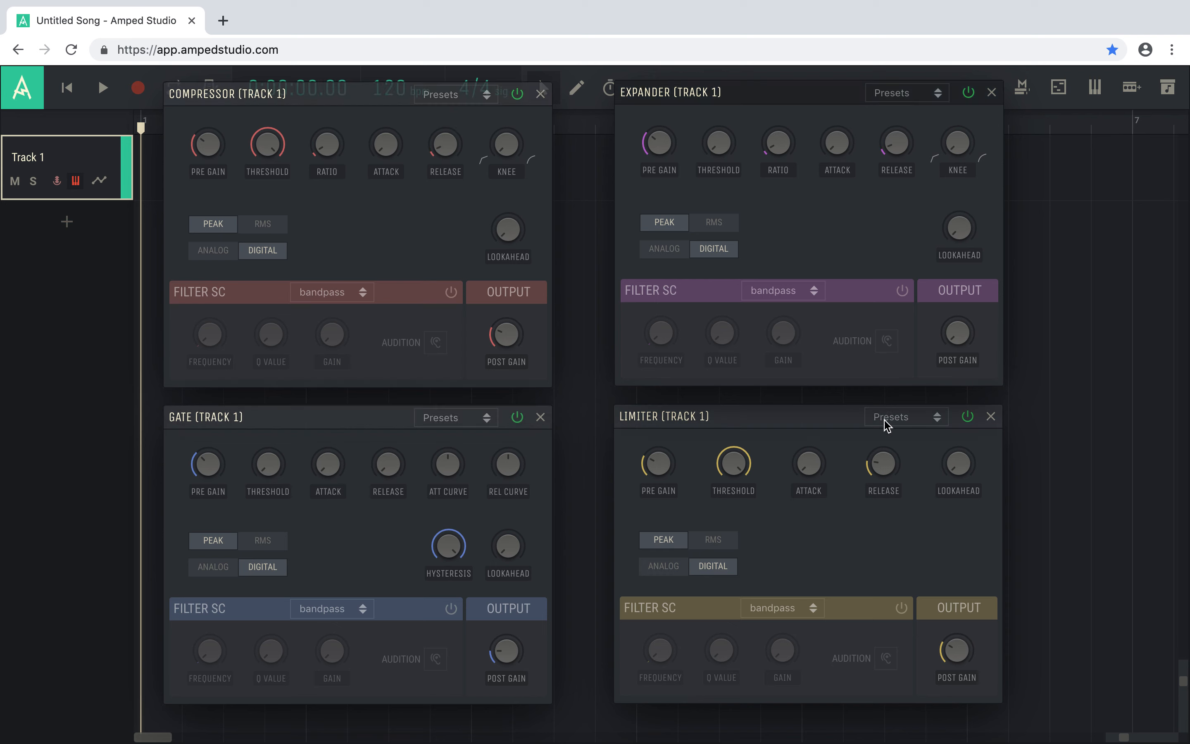
mouse_move(885, 462)
left_mouse_down()
mouse_move(892, 399)
mouse_move(878, 466)
left_mouse_up()
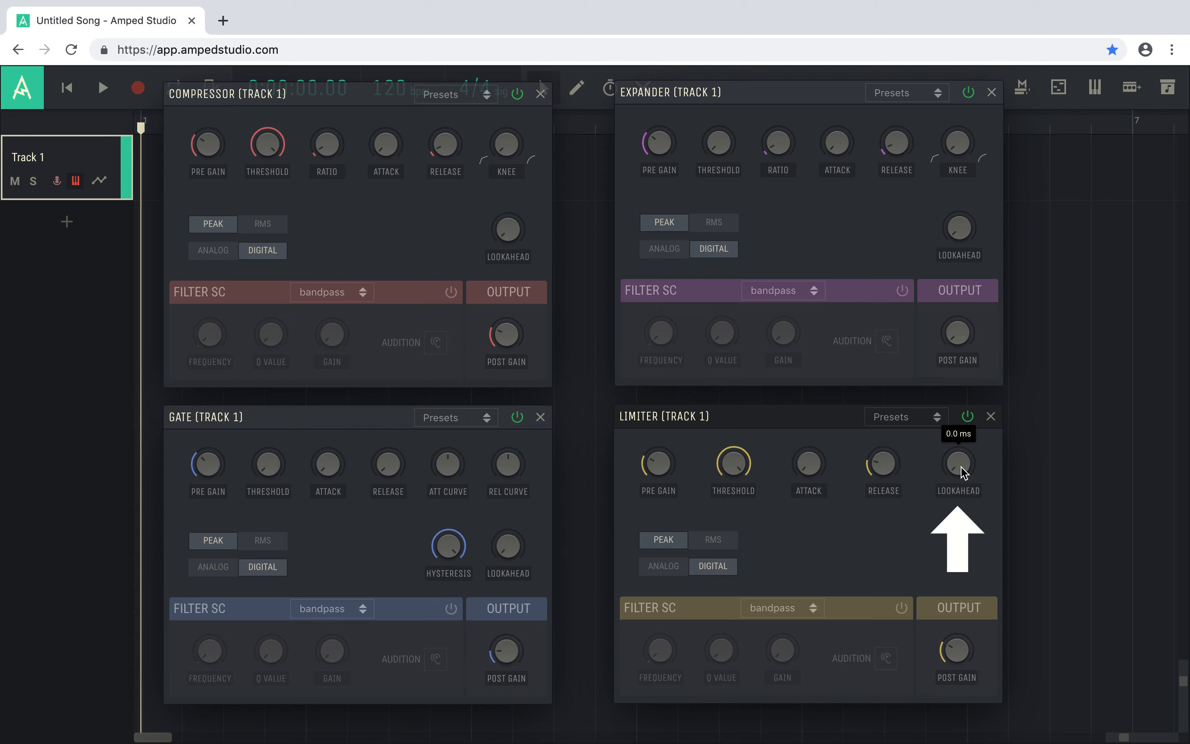
Step: Try out the Lookahead control on the Limiter, Expander, Compressor and Gate in turn
left_click_drag(961, 471, 927, 473)
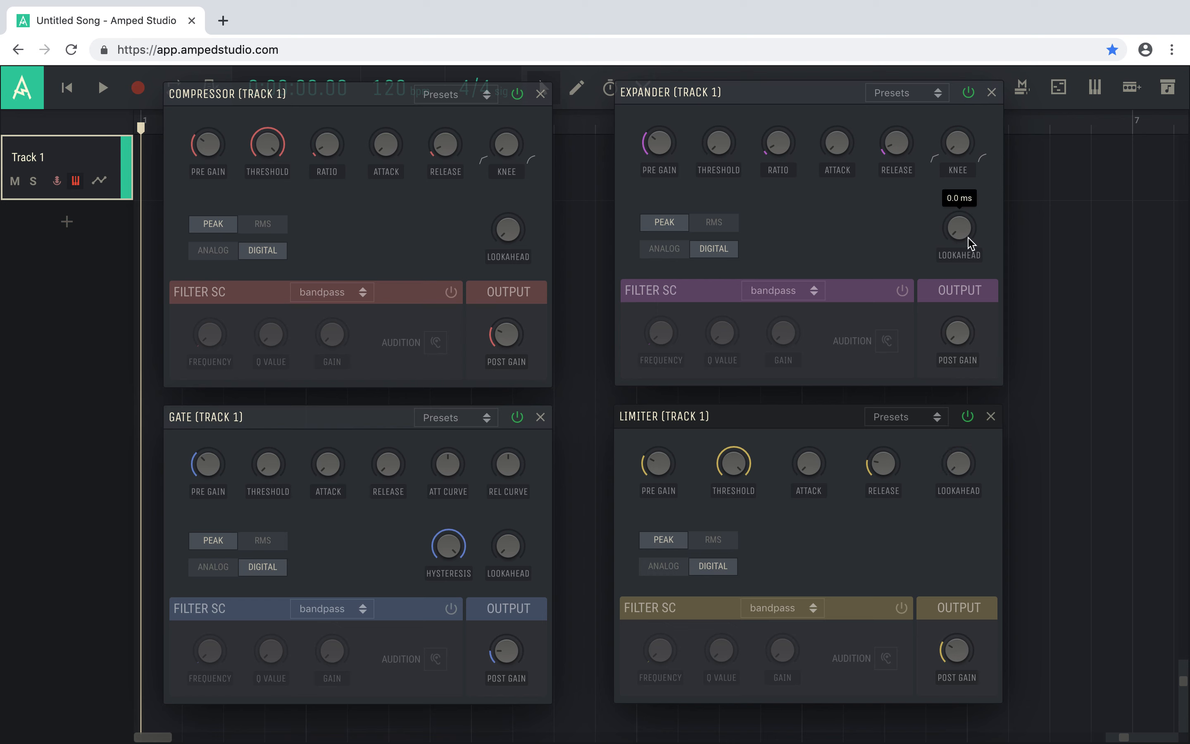
mouse_move(968, 235)
left_mouse_down()
mouse_move(954, 207)
mouse_move(964, 154)
mouse_move(946, 246)
left_mouse_up()
mouse_move(511, 246)
mouse_move(512, 246)
left_mouse_down()
mouse_move(514, 172)
mouse_move(505, 261)
left_mouse_up()
mouse_move(499, 556)
left_mouse_down()
mouse_move(505, 455)
mouse_move(507, 560)
left_mouse_up()
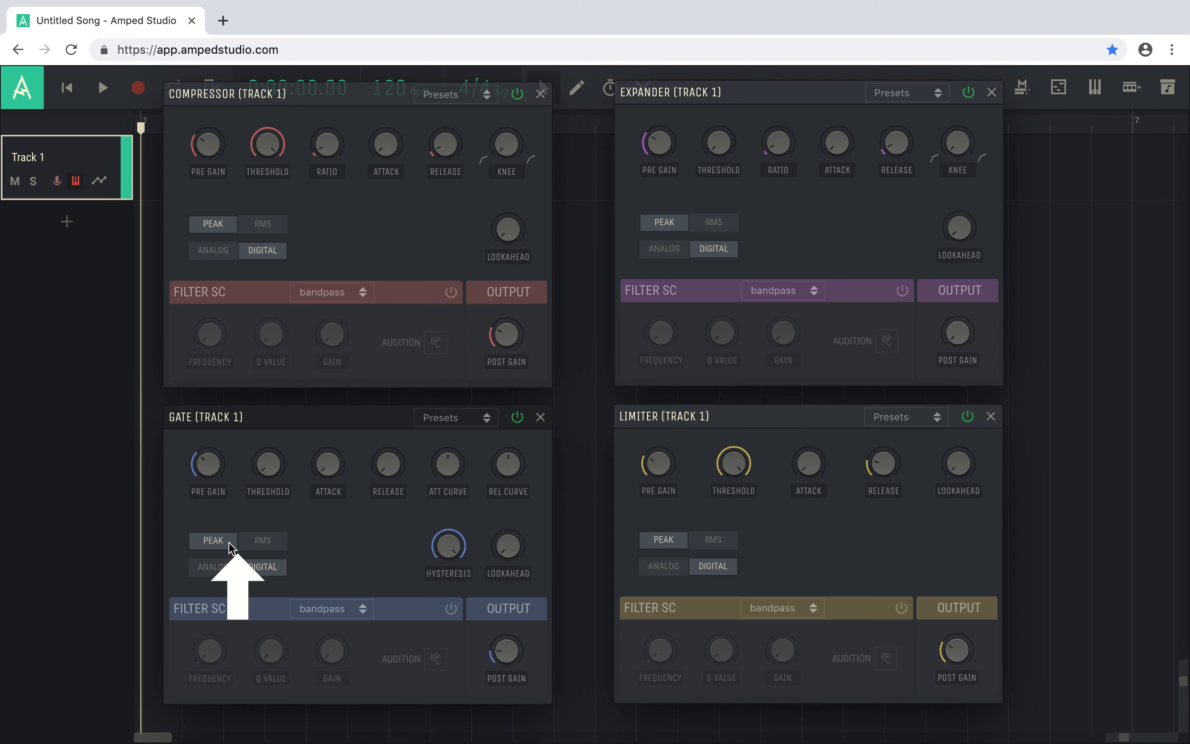
Step: Switch detection to RMS and back to Peak on the Gate, Compressor, Expander and Limiter in turn
left_click(268, 541)
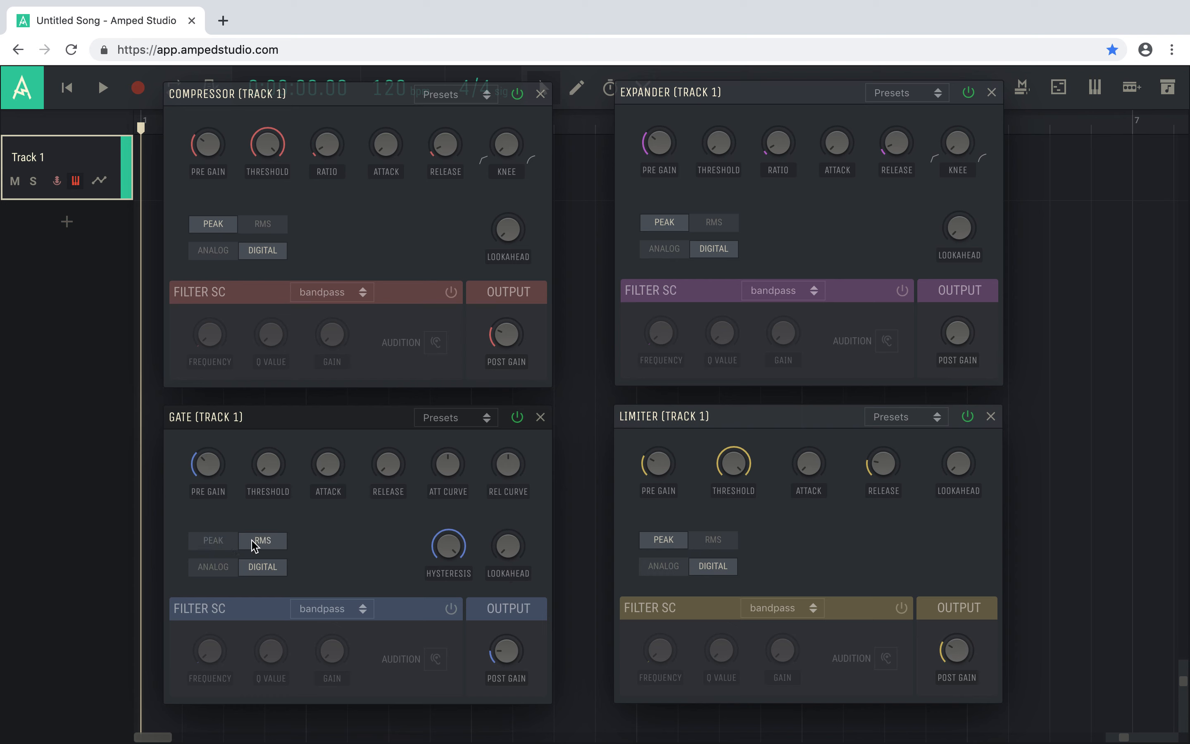
left_click(216, 541)
left_click(262, 225)
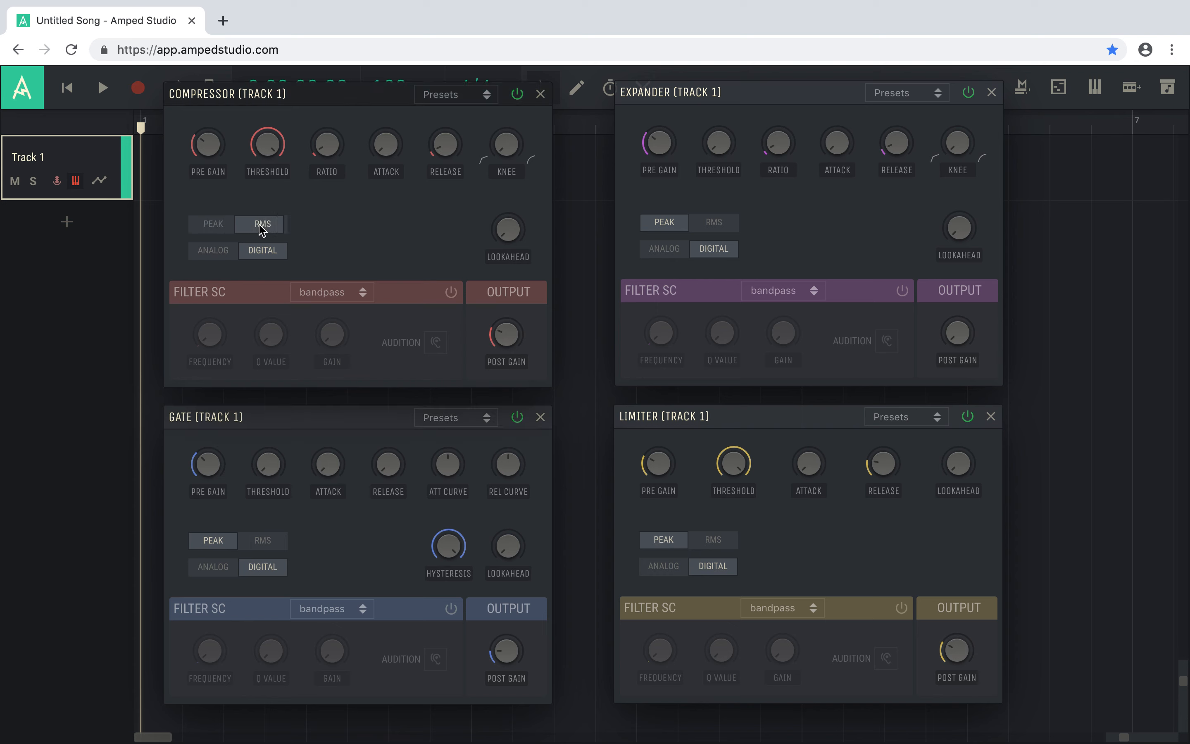
left_click(222, 228)
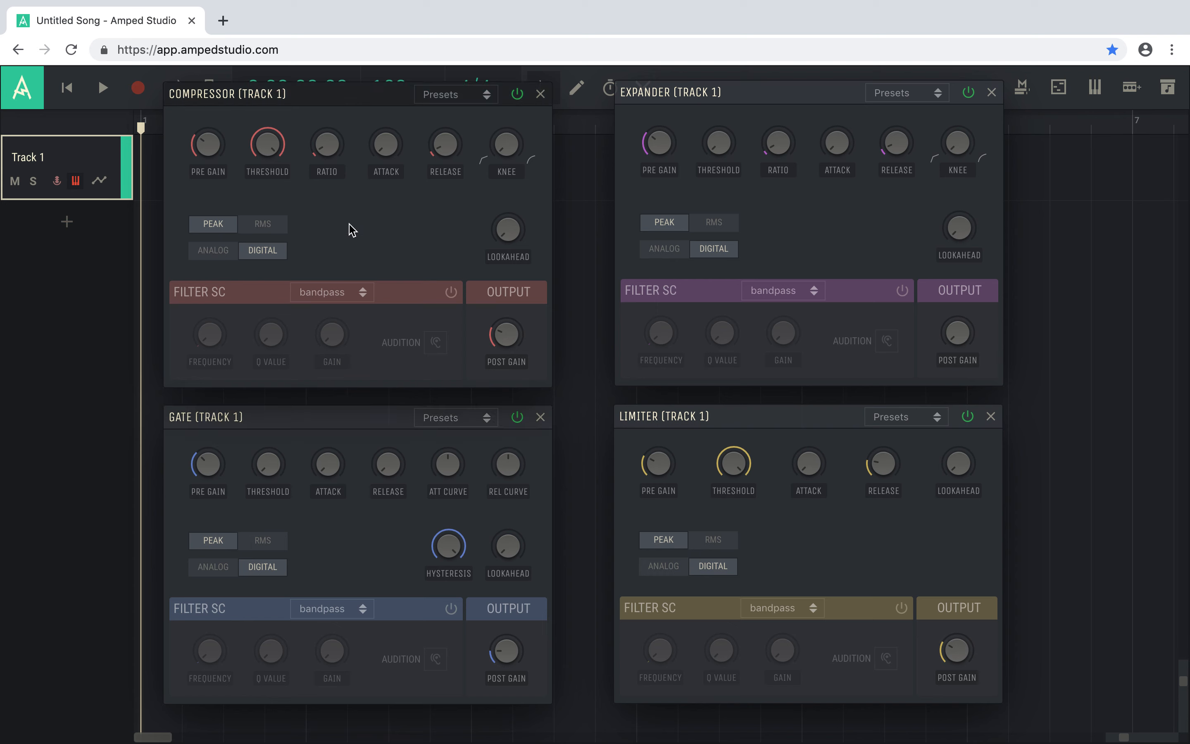
left_click(708, 227)
left_click(669, 224)
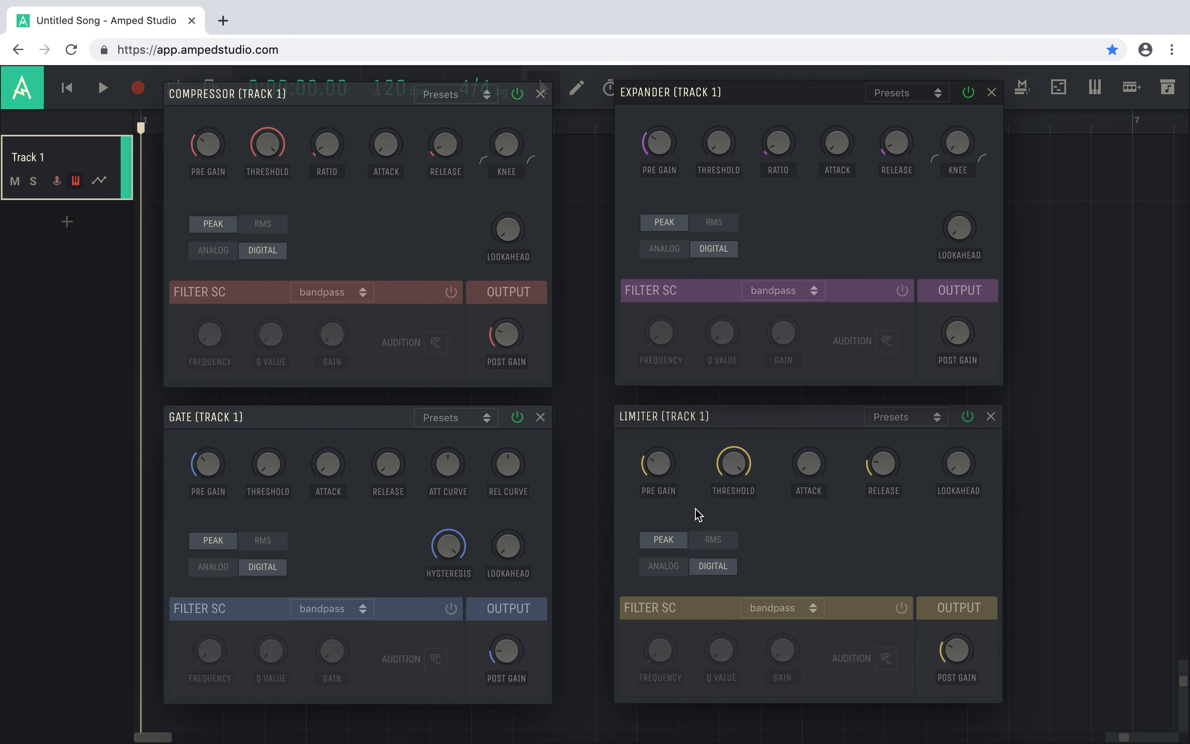
left_click(714, 542)
left_click(672, 543)
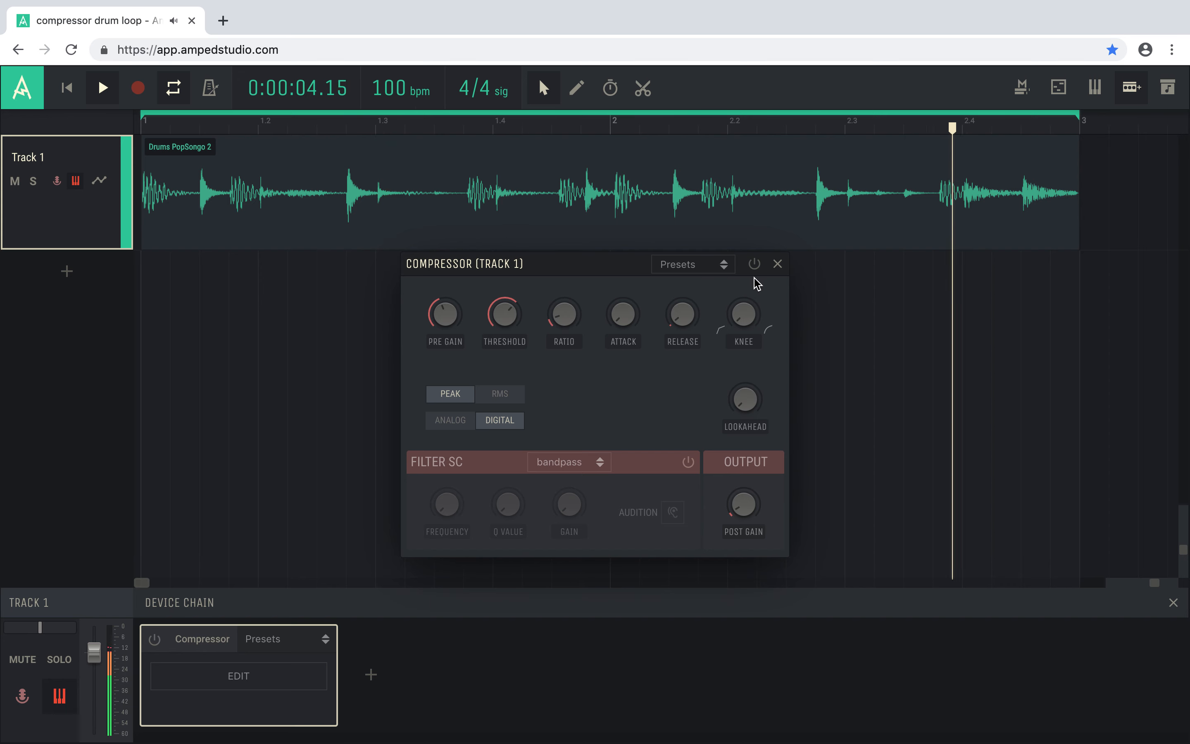
Step: Turn on the Compressor on the playing drum loop and switch its detection from Peak to RMS
left_click(755, 266)
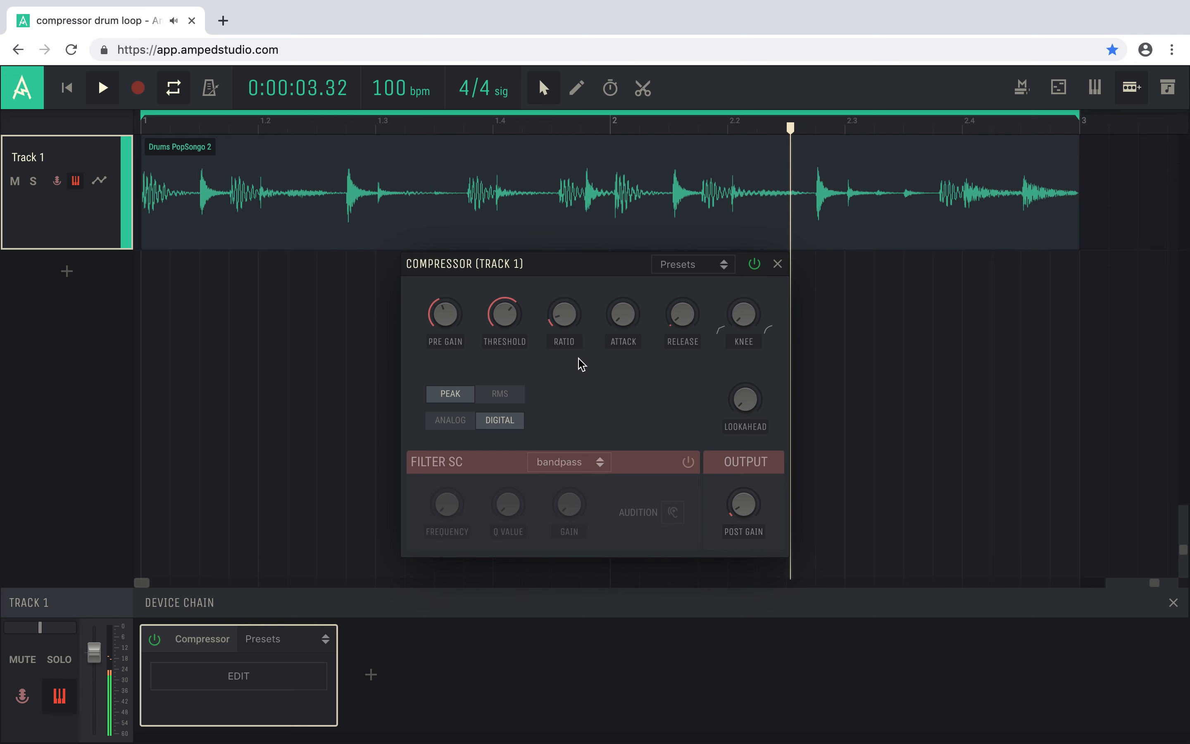
left_click(499, 394)
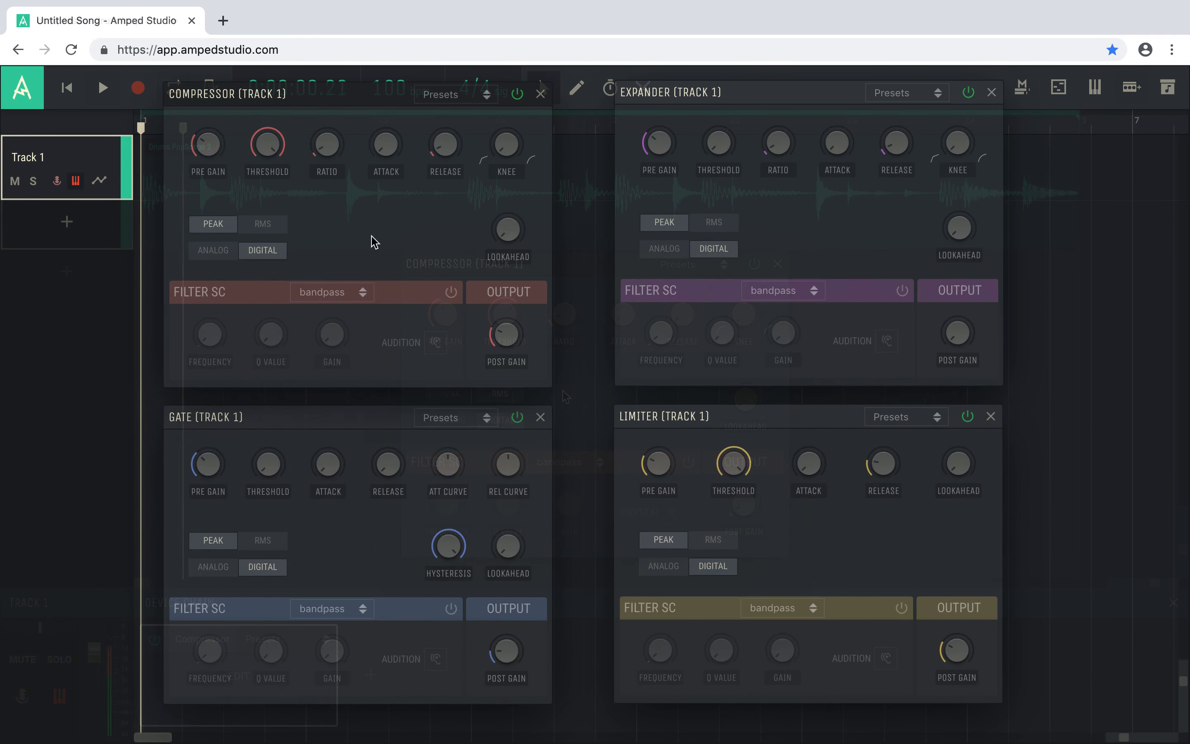
Step: Switch the mode to Analog and back to Digital on the Compressor, Expander, Limiter and Gate in turn
left_click(209, 256)
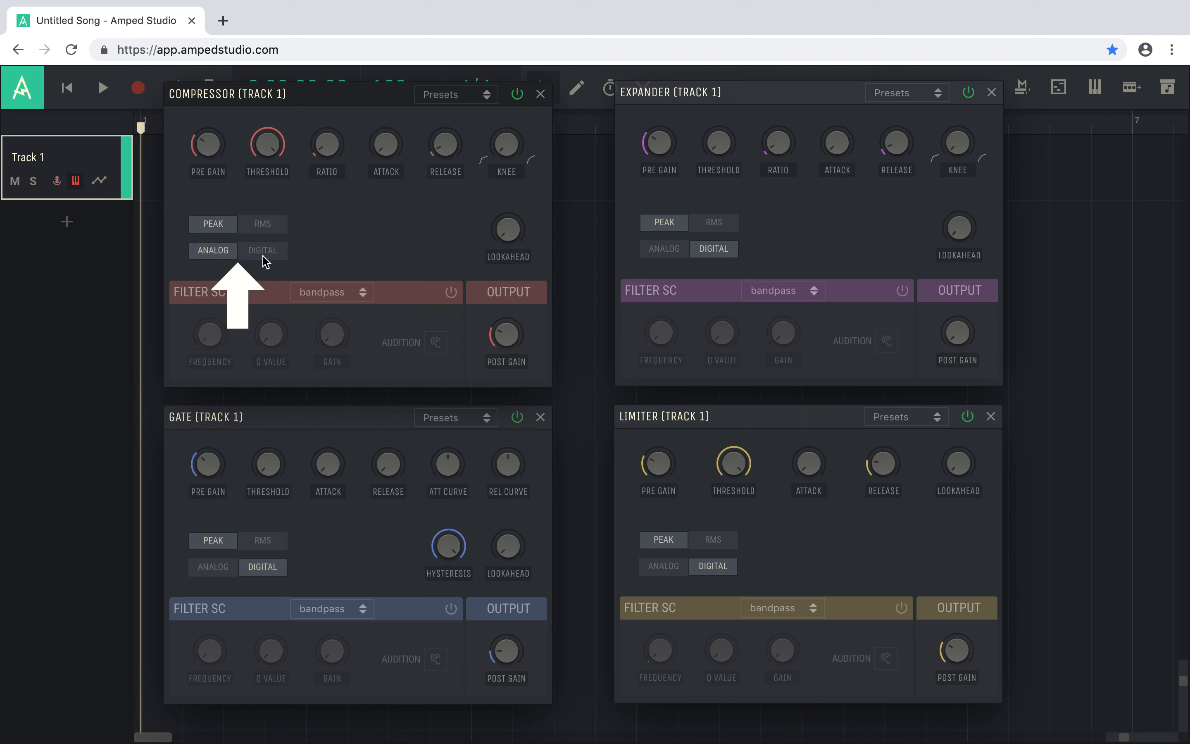
left_click(264, 253)
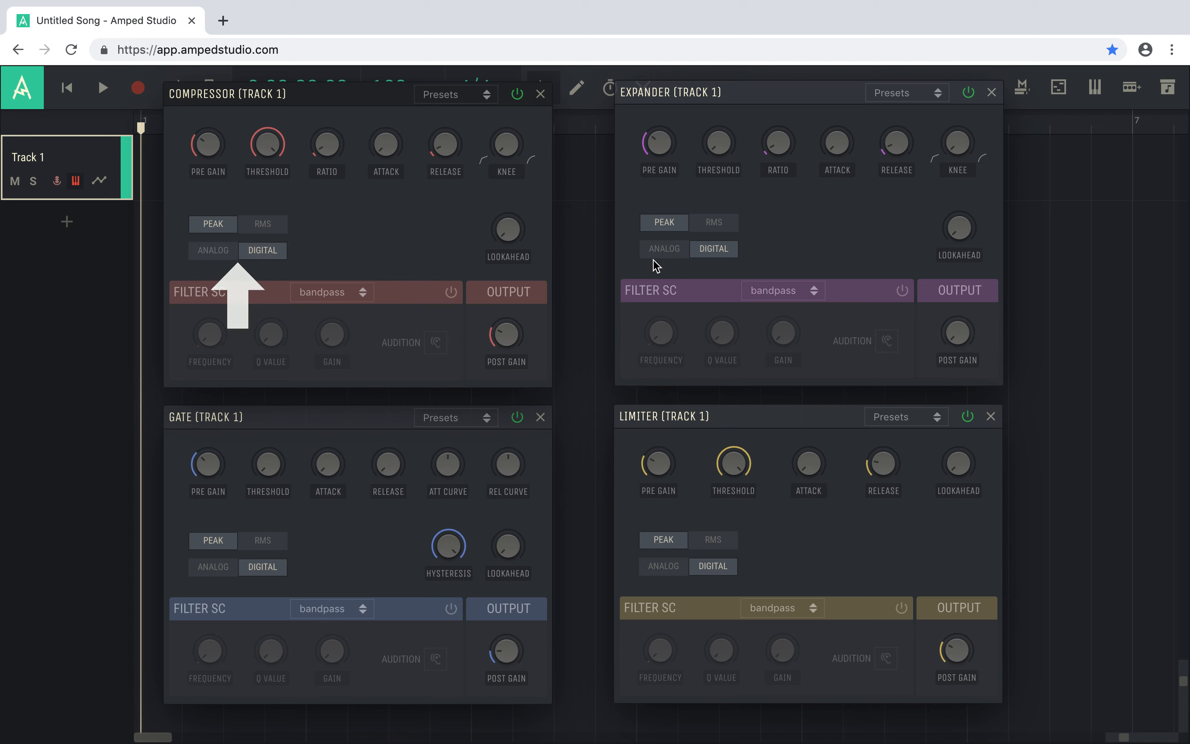
left_click(664, 251)
left_click(717, 252)
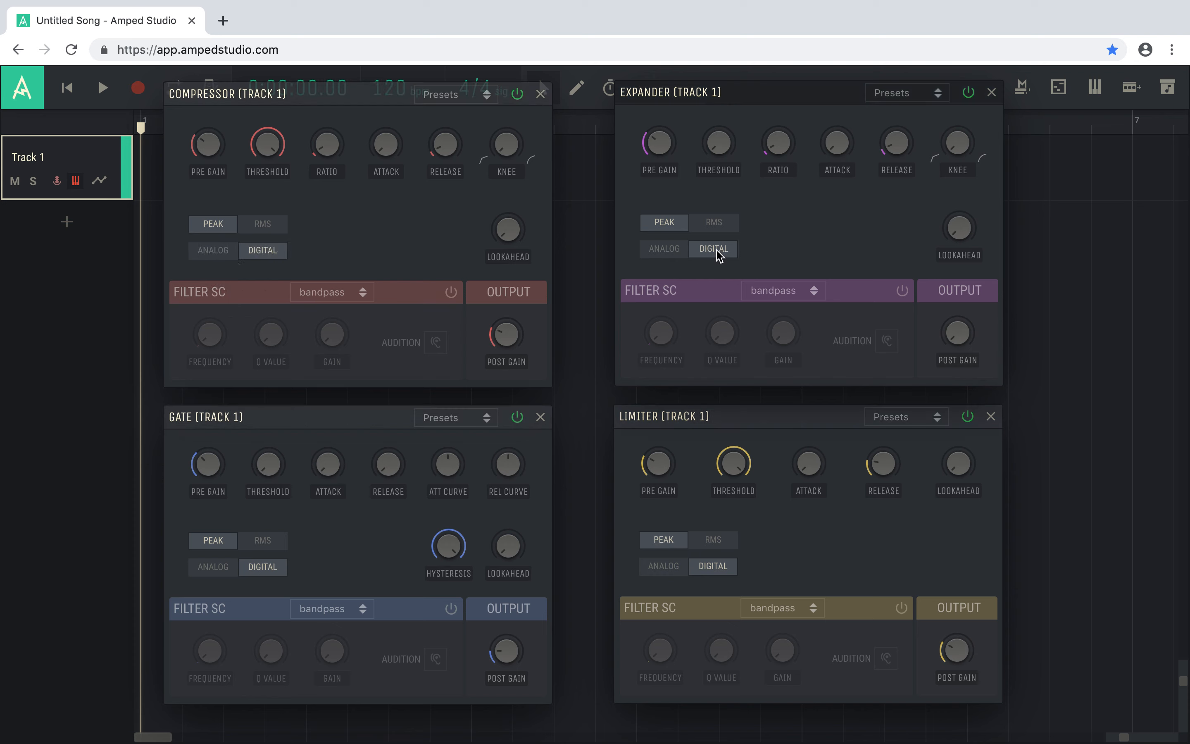
left_click(670, 566)
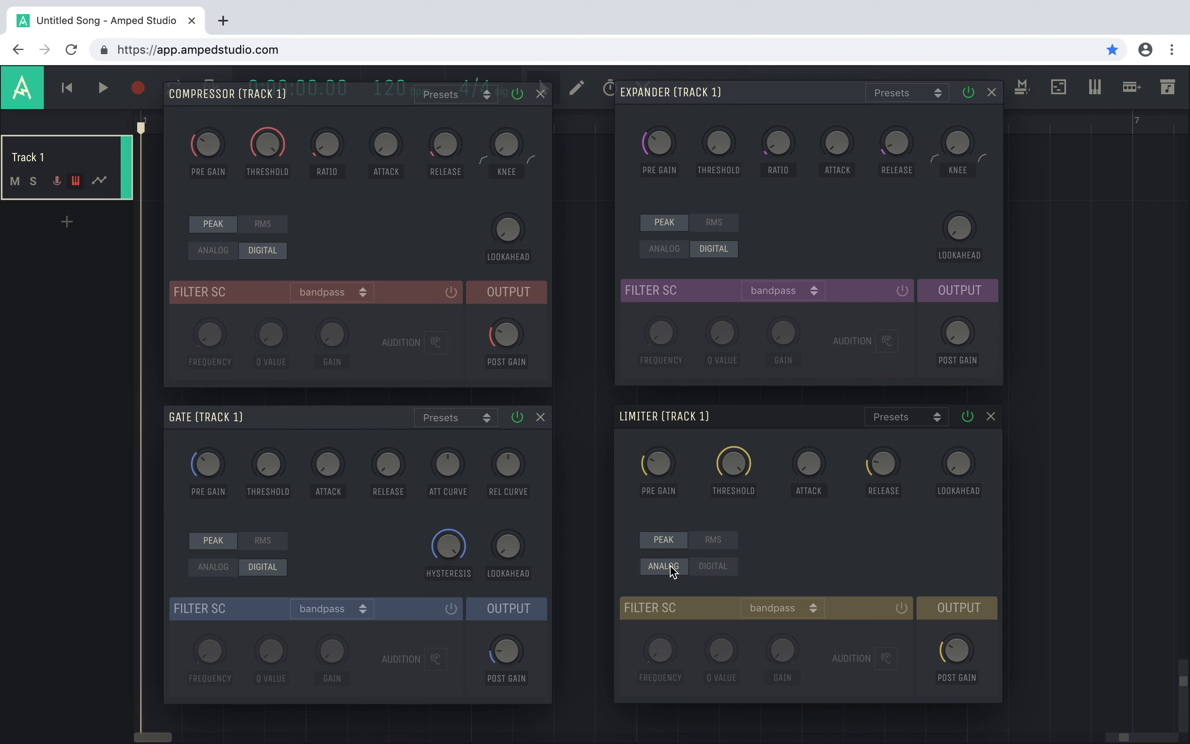
left_click(712, 570)
left_click(209, 568)
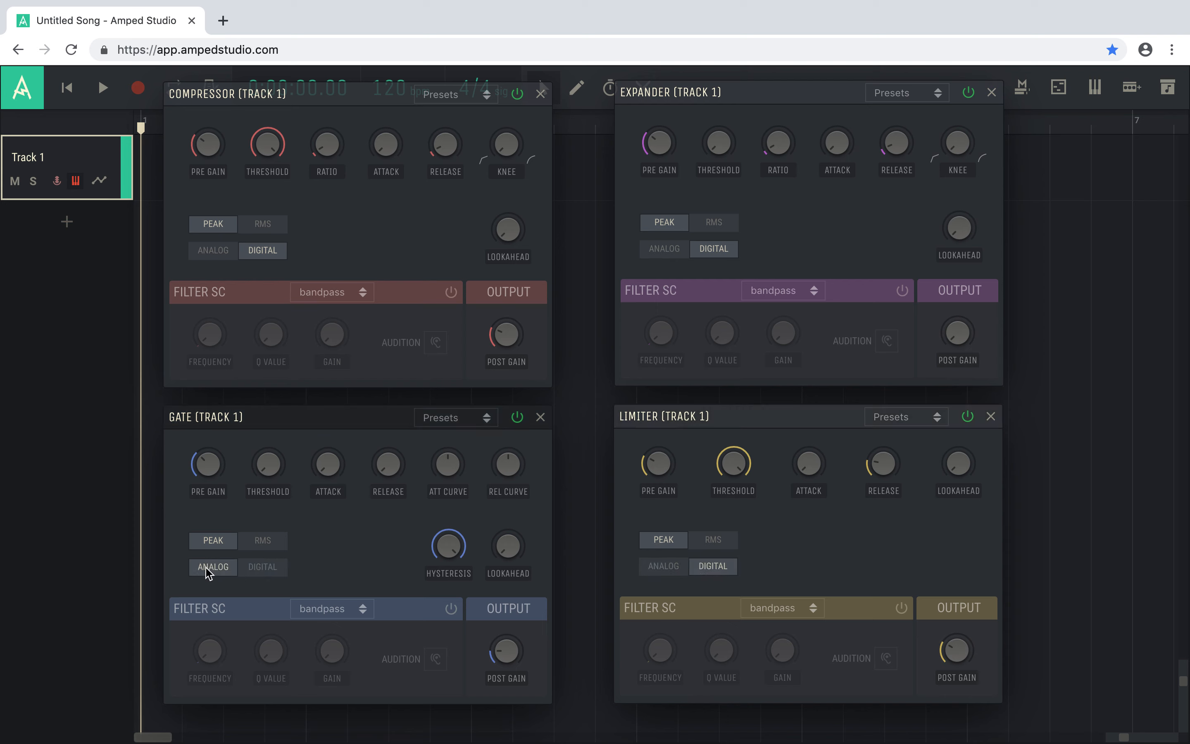
left_click(264, 571)
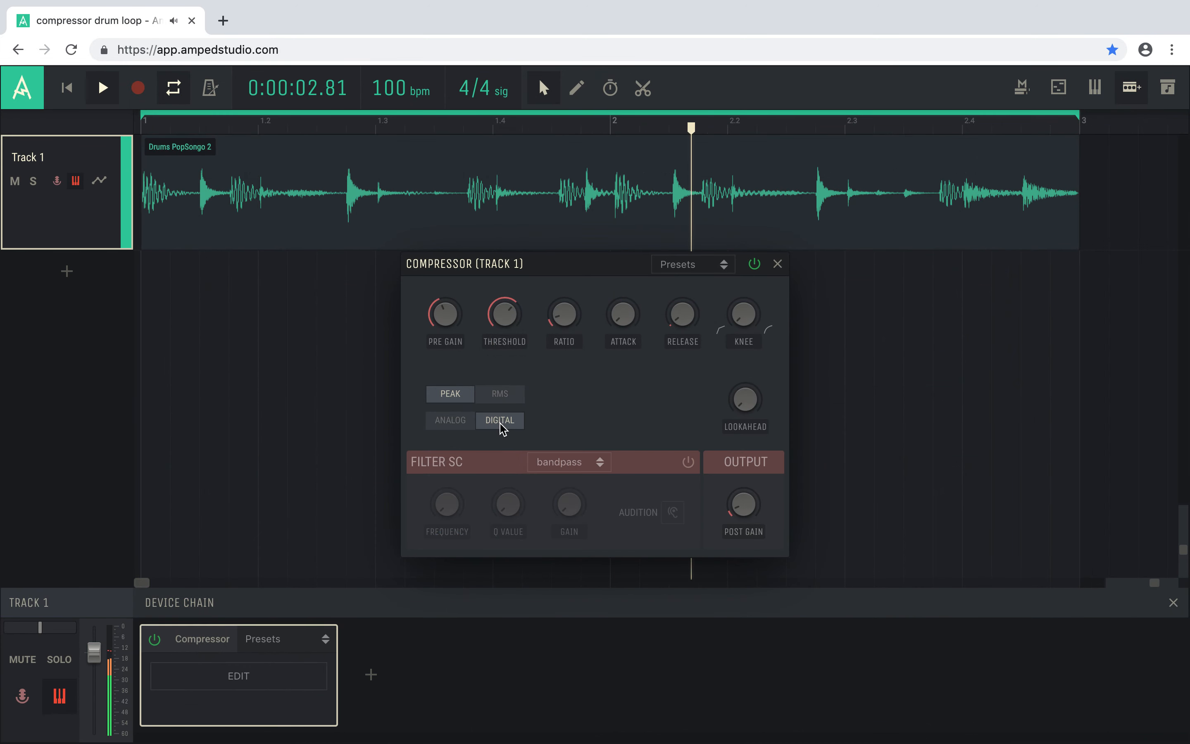
Step: Switch the drum loop's Compressor from Digital to Analog mode during playback
left_click(459, 424)
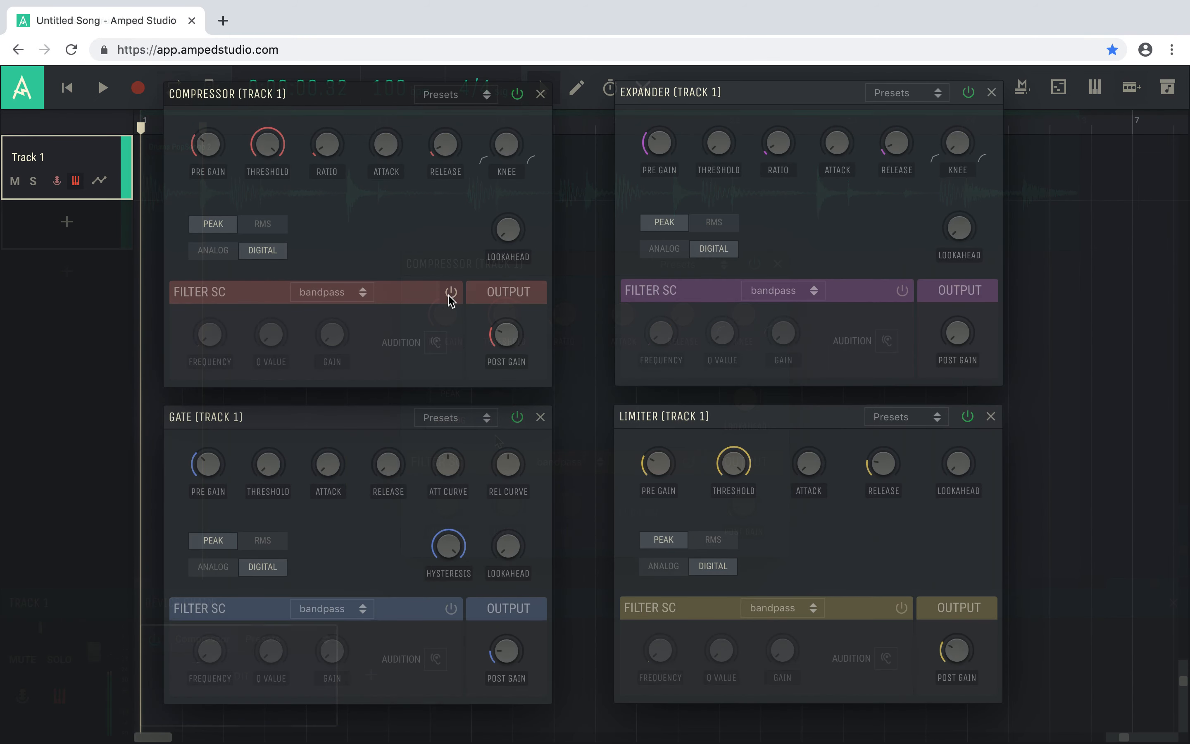
Step: Enable the Filter SC section on the Compressor, Expander, Limiter and Gate
left_click(451, 295)
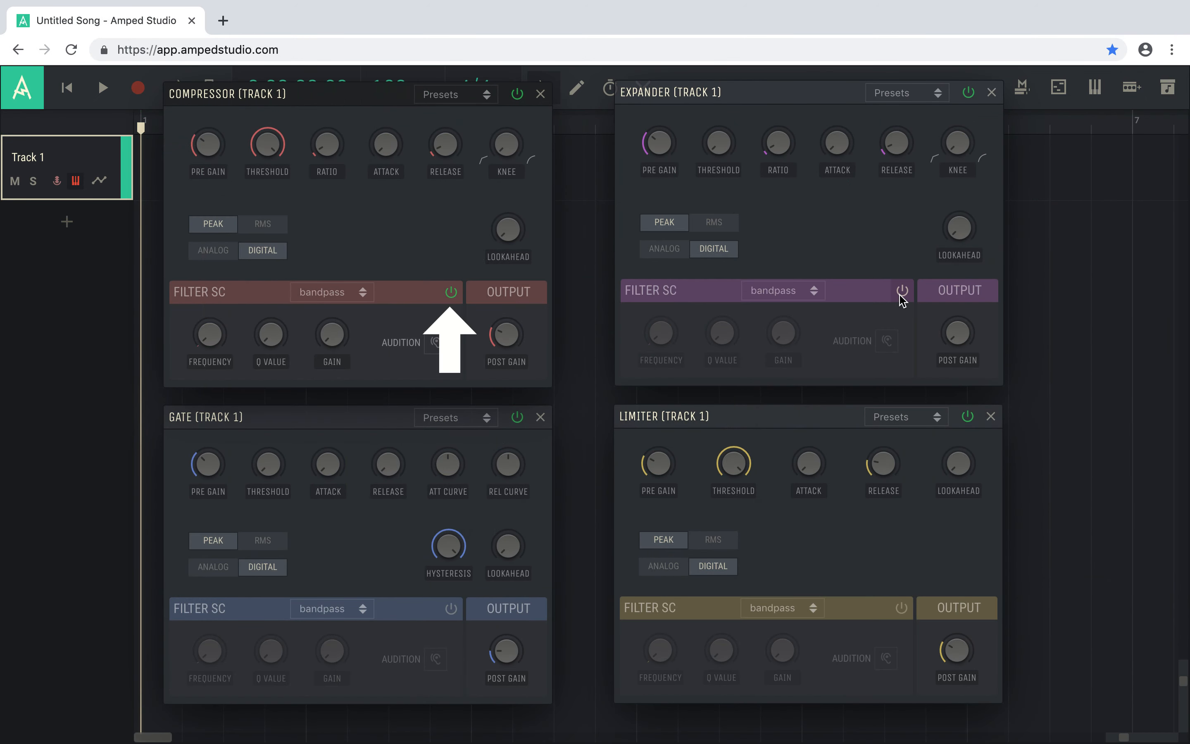
left_click(902, 291)
left_click(902, 608)
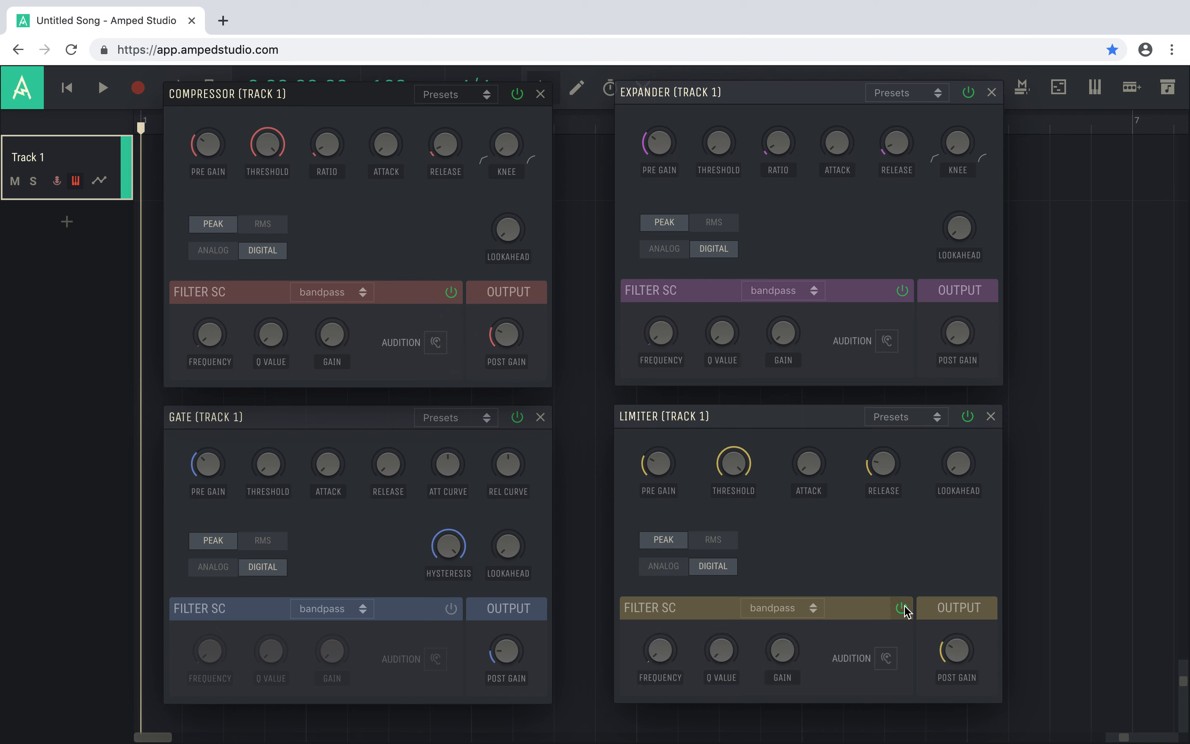
left_click(451, 609)
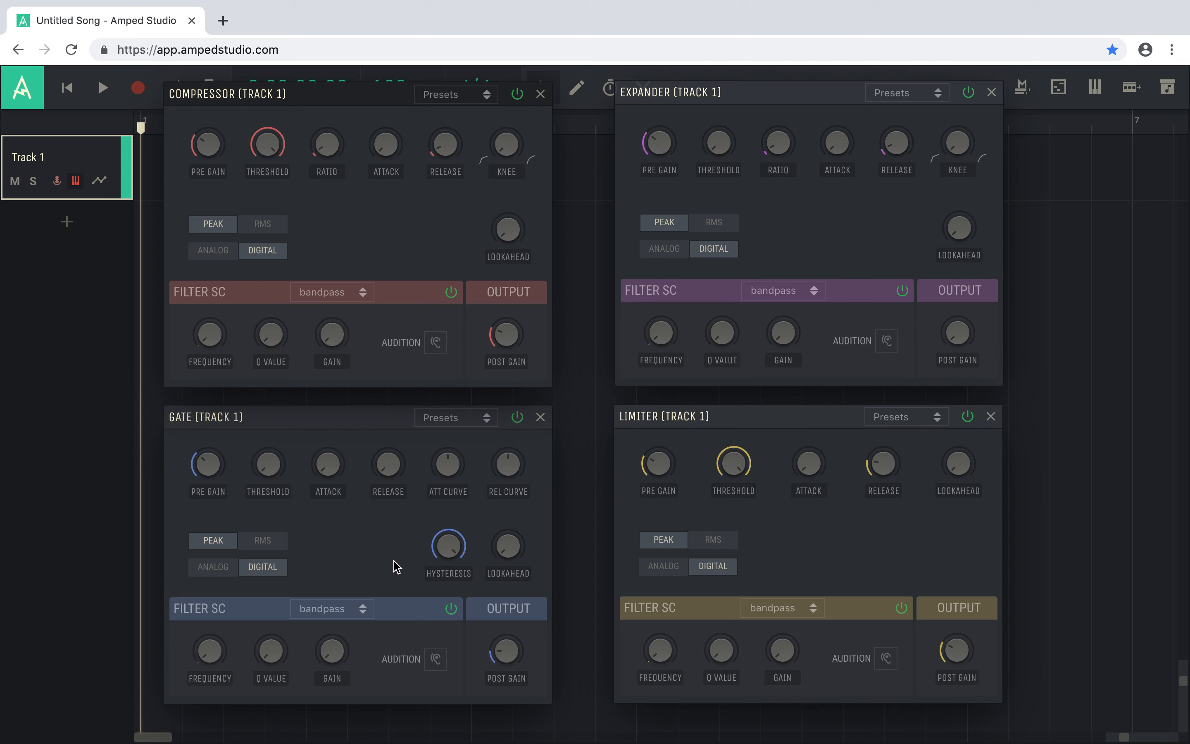
Step: Examine the Filter SC type choices on the Compressor, Expander, Limiter and Gate, leaving each on bandpass
left_click(355, 298)
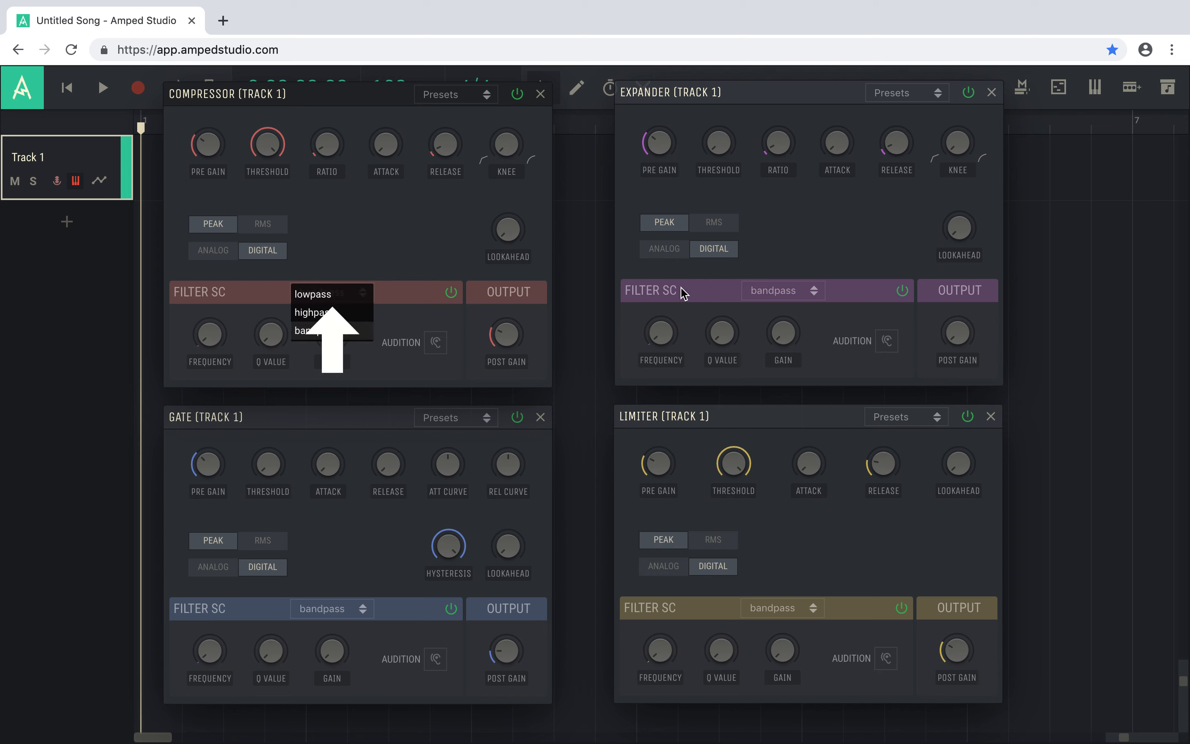
left_click(812, 293)
left_click(793, 295)
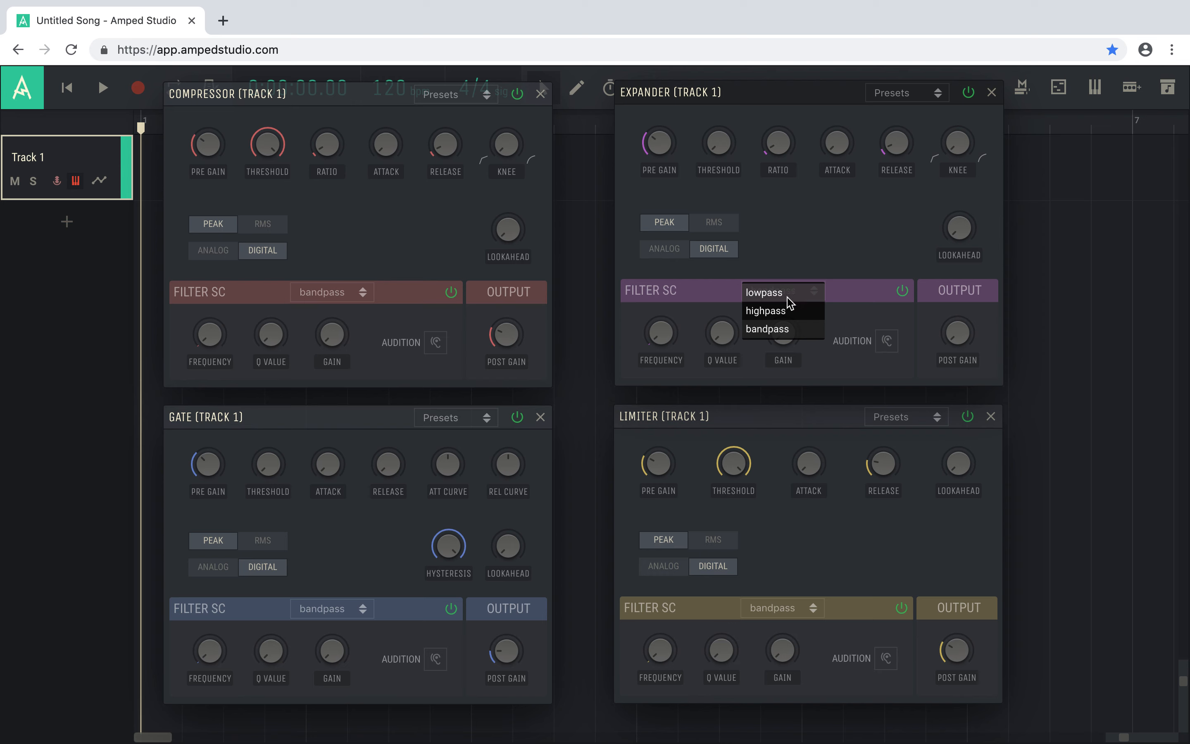
left_click(786, 598)
left_click(785, 608)
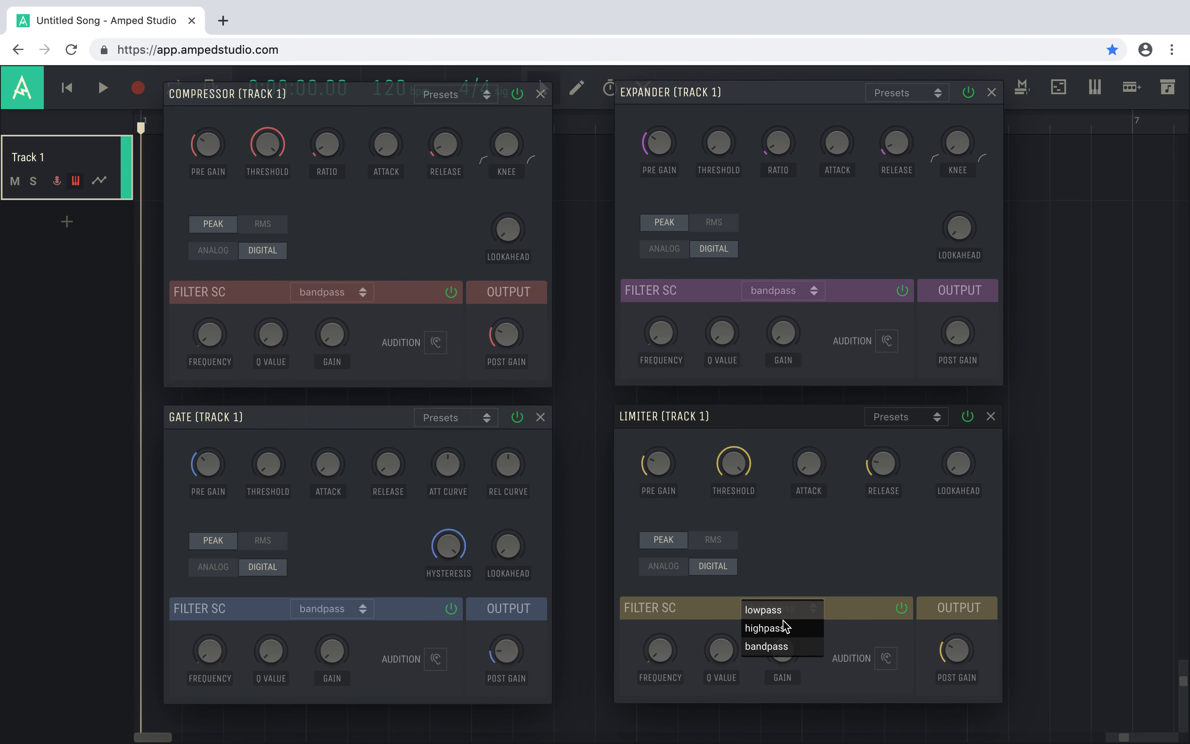
left_click(347, 610)
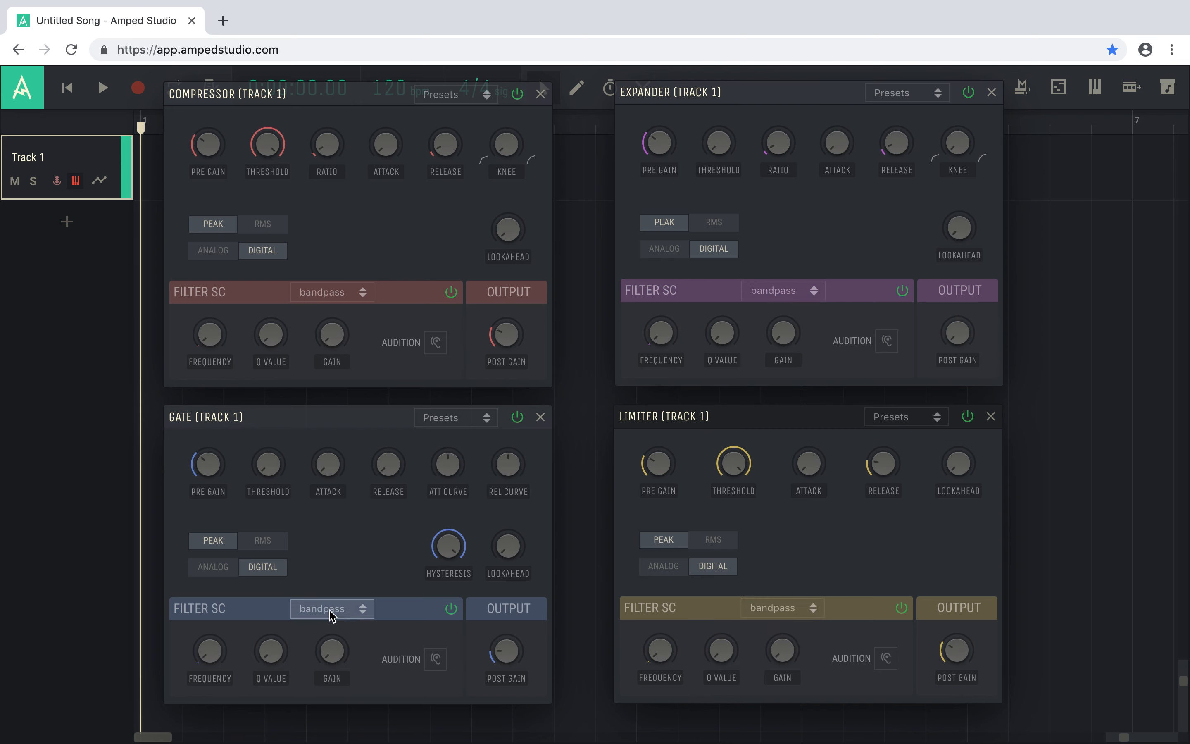
left_click(330, 615)
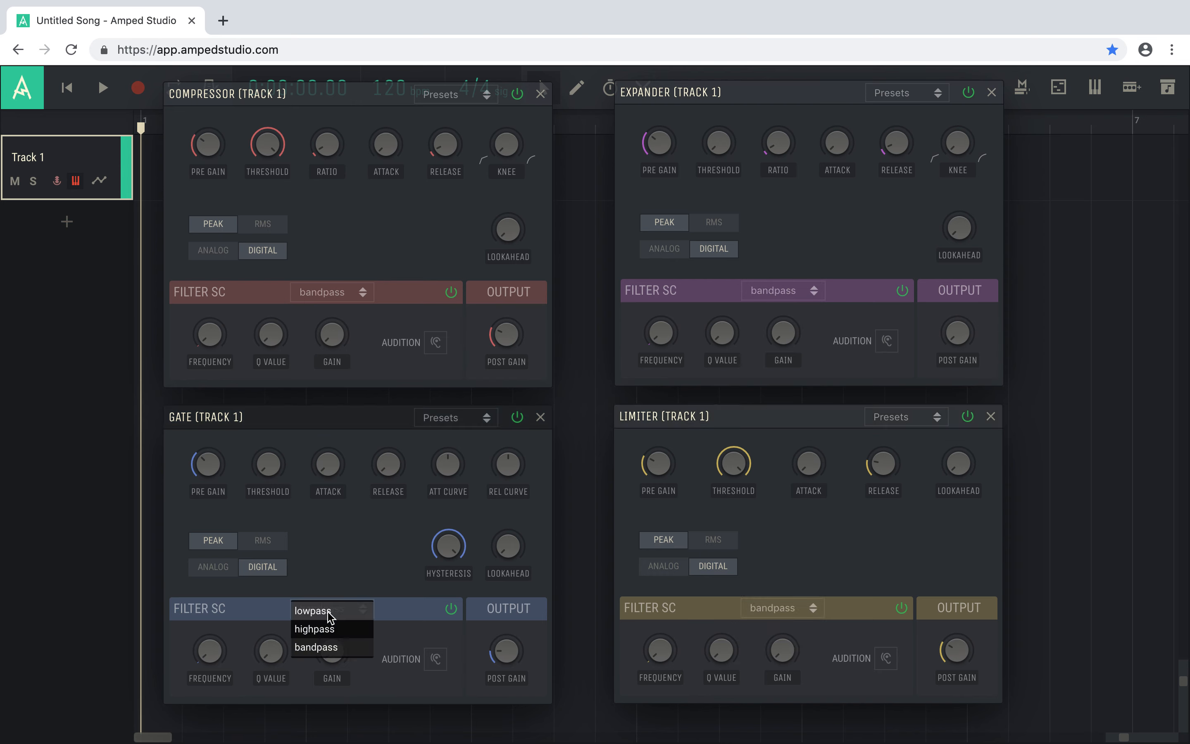
left_click(339, 562)
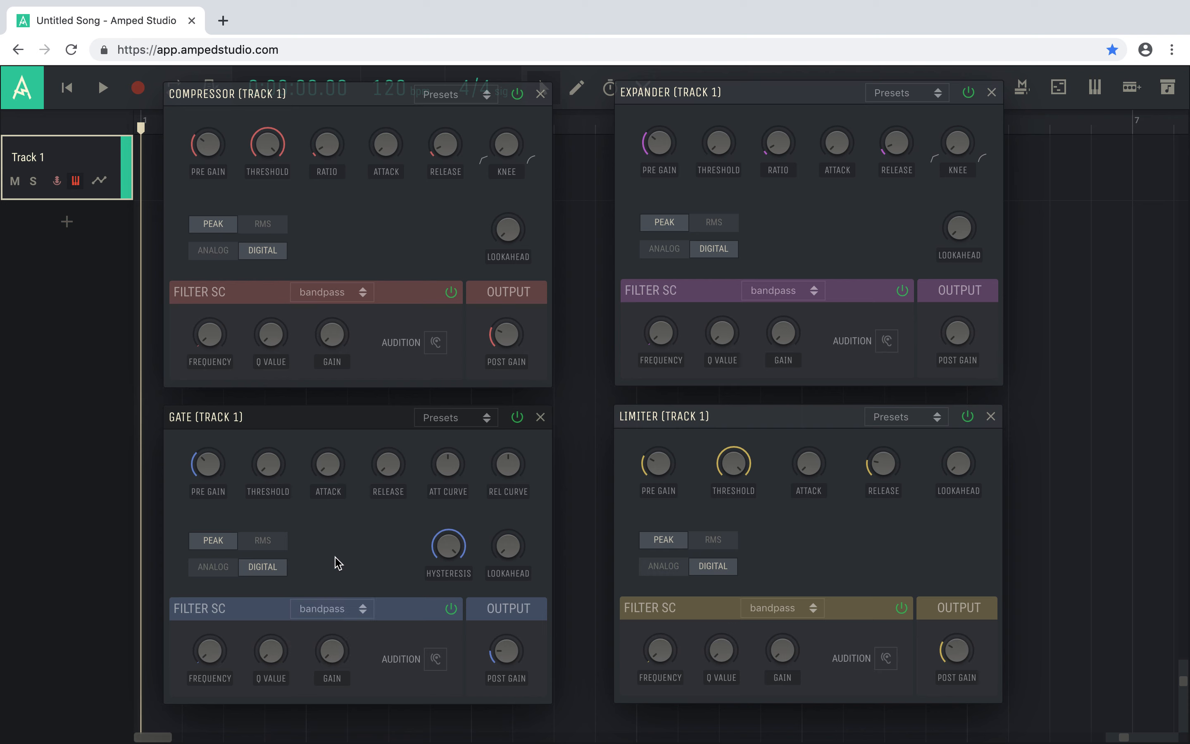
Step: Adjust the Gate's Filter SC Frequency, finishing at 20 Hz
mouse_move(212, 643)
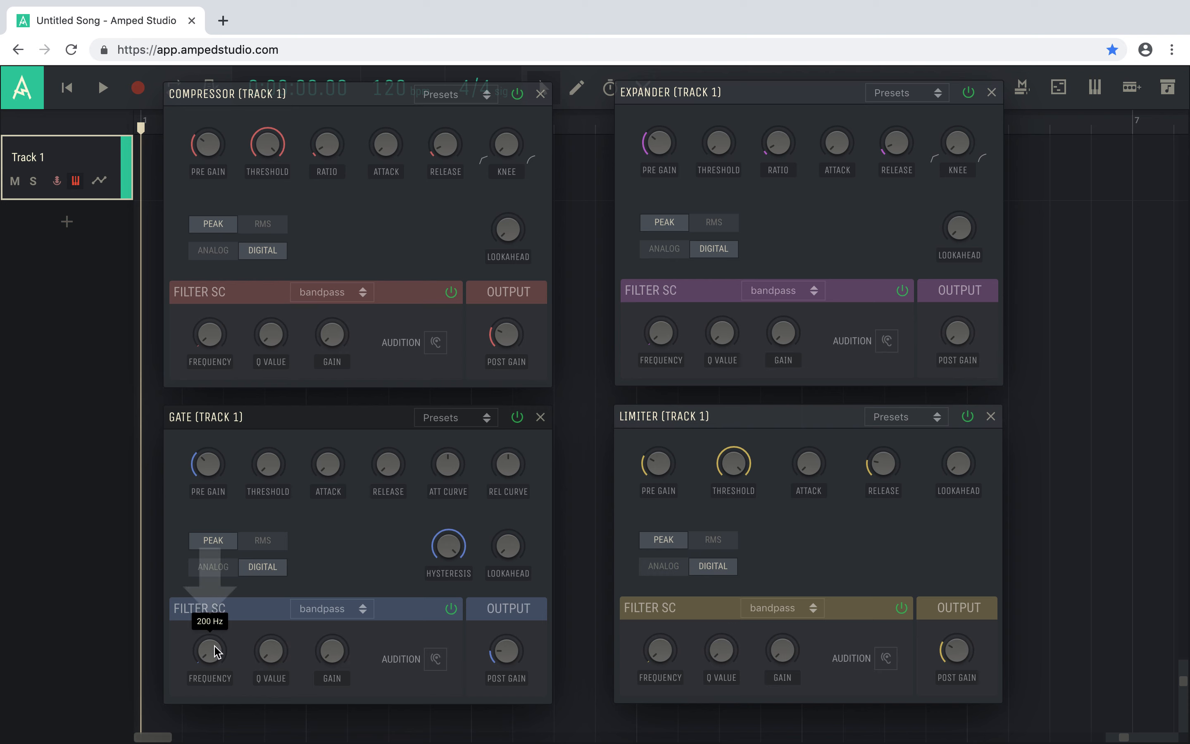
left_click_drag(212, 643, 214, 661)
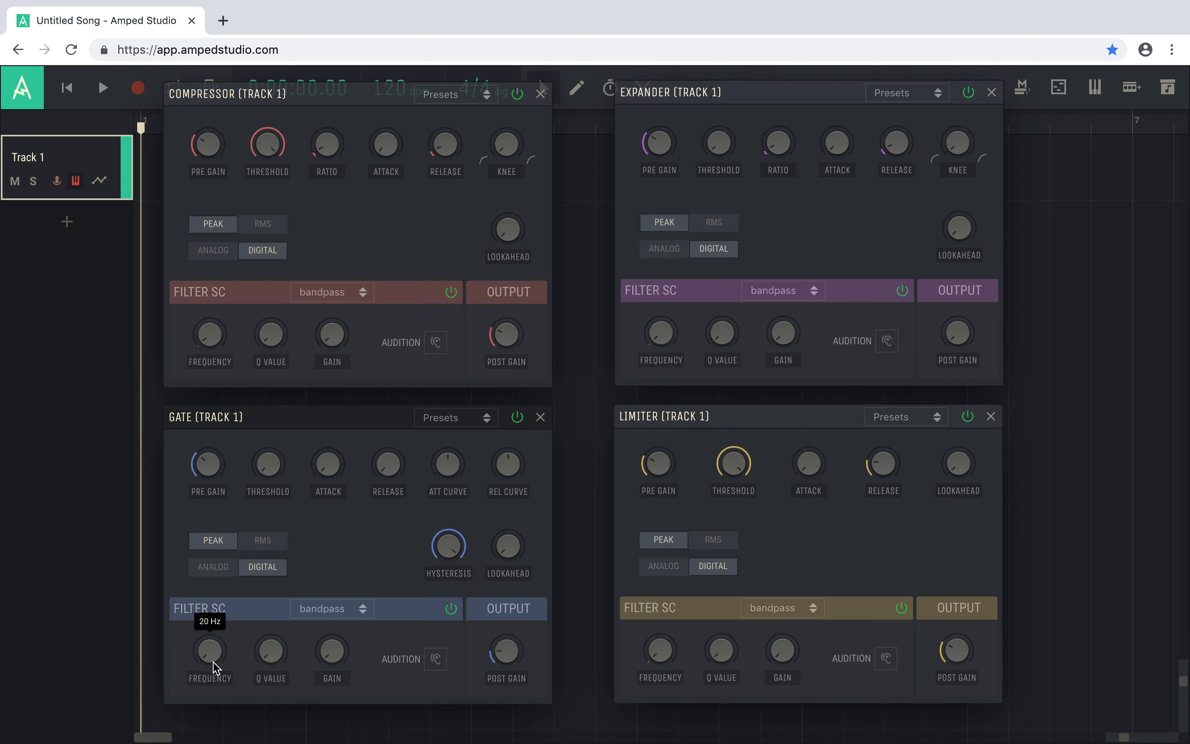
Step: Raise the Filter SC Q Value on the Compressor and the Expander
mouse_move(219, 342)
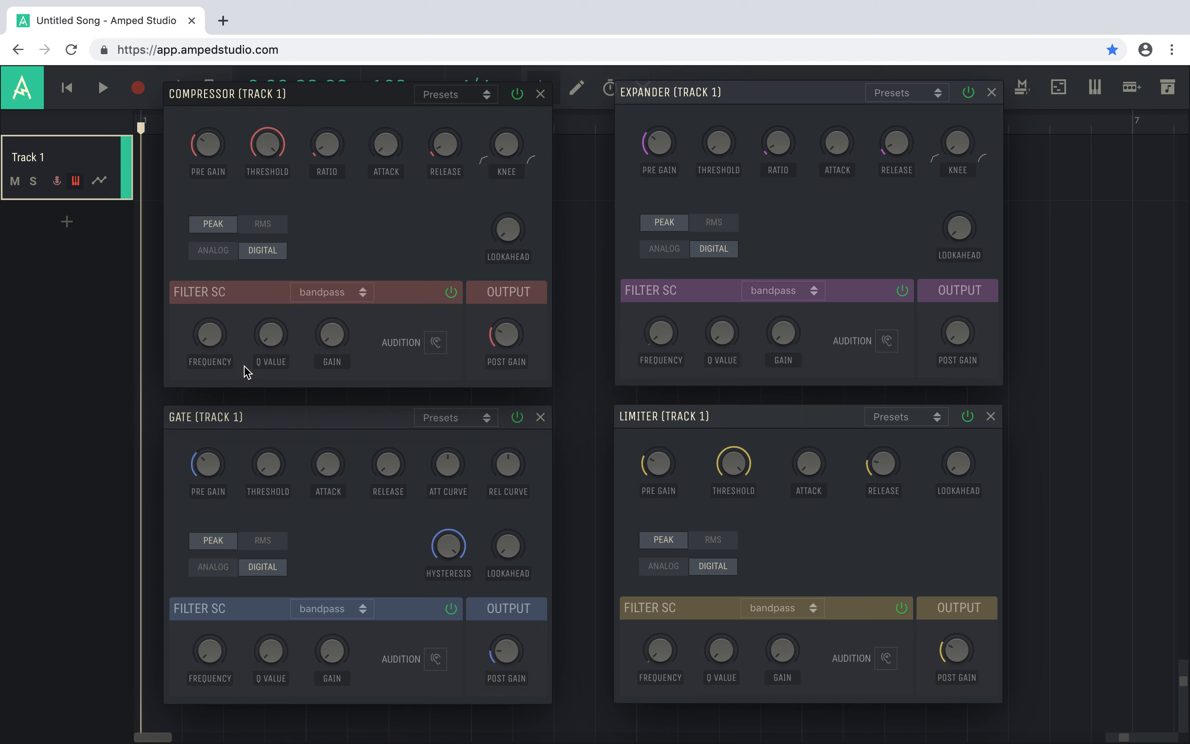
left_click_drag(274, 341, 274, 281)
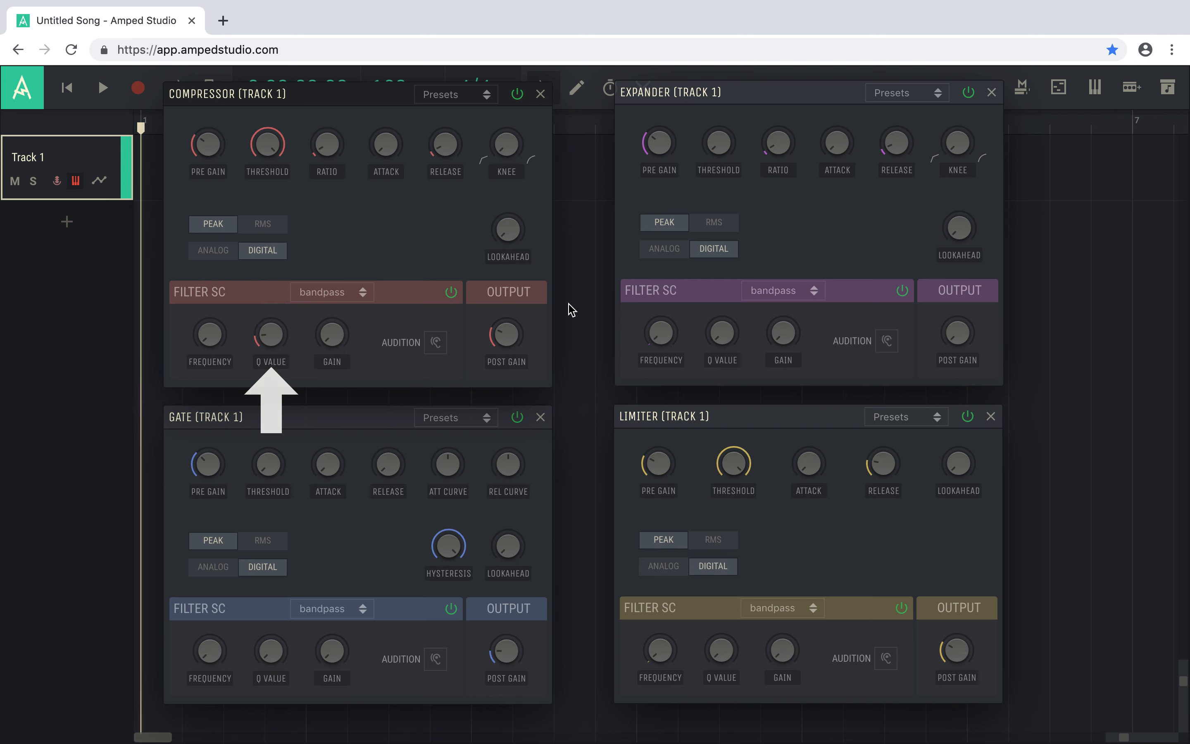
left_click_drag(722, 317, 722, 311)
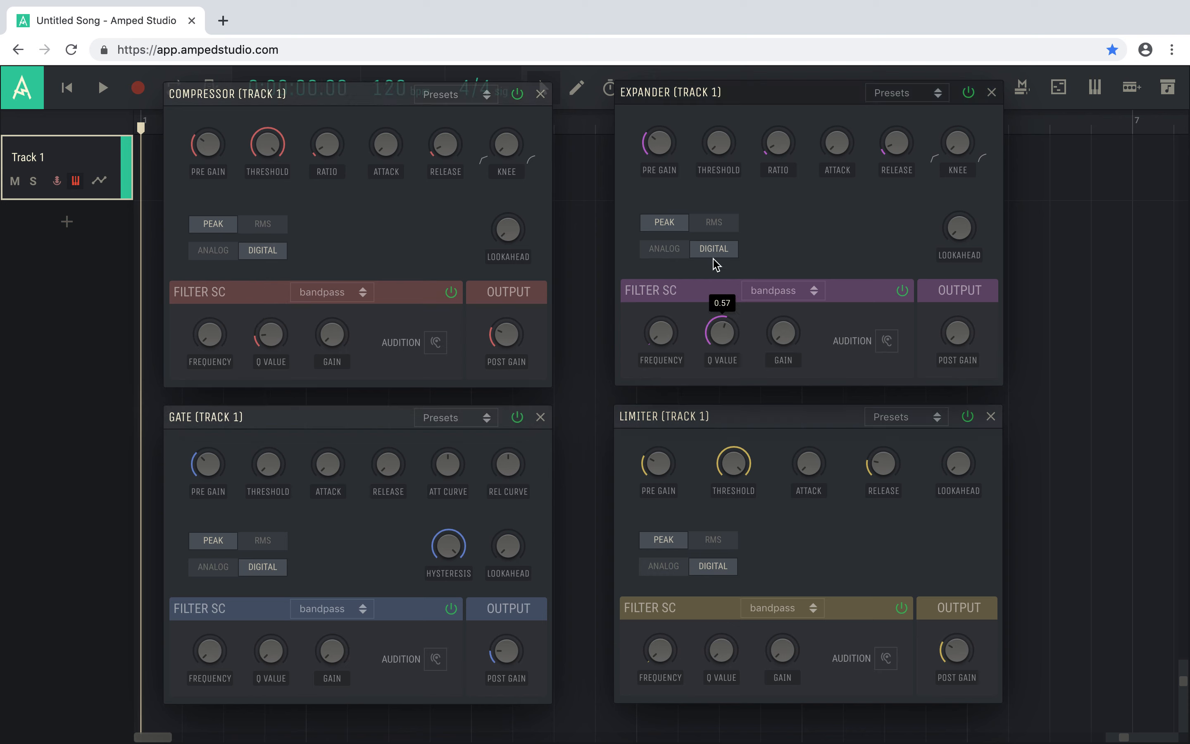
Step: Adjust the Expander's Filter SC Gain and switch on its Audition
mouse_move(795, 340)
left_mouse_down()
mouse_move(784, 295)
mouse_move(783, 397)
left_mouse_up()
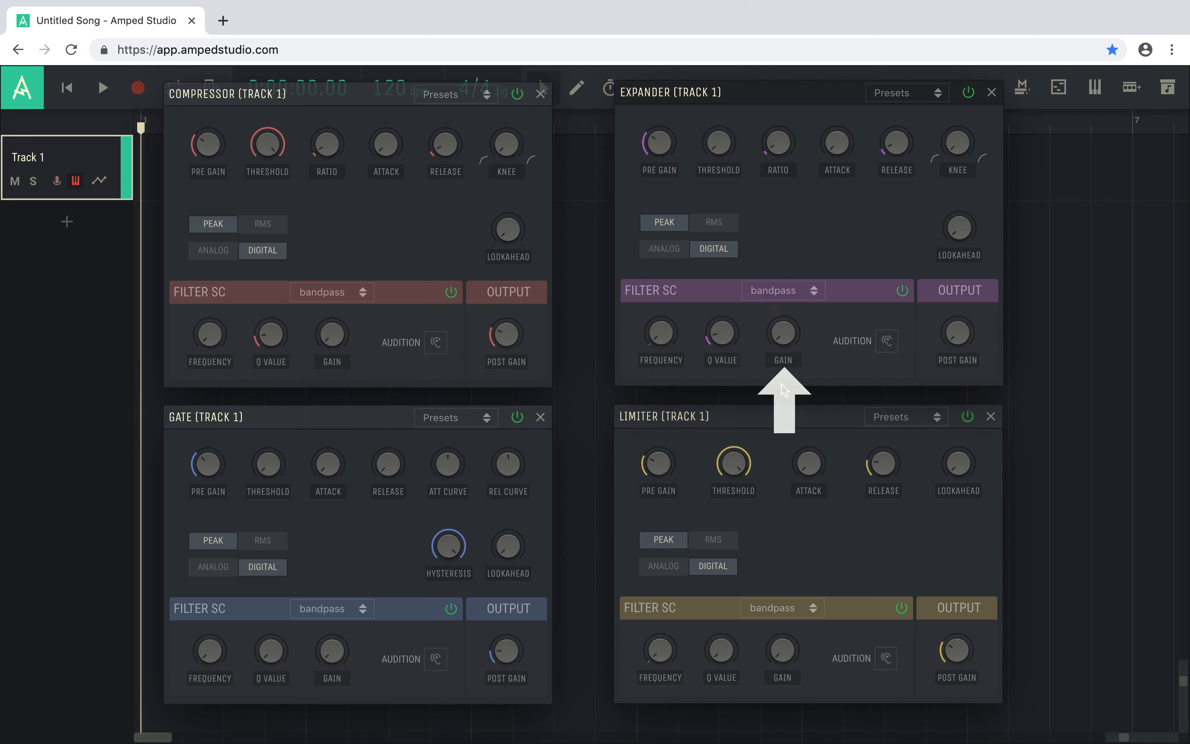
left_click(885, 343)
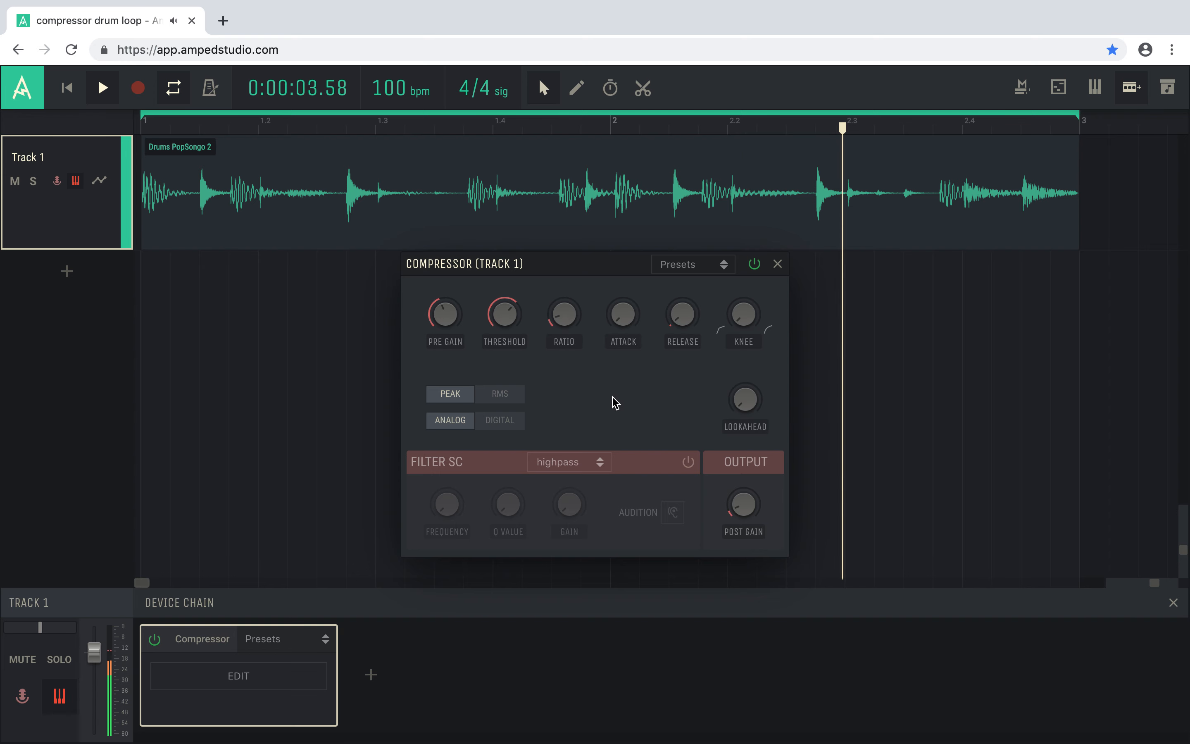
Step: Enable Filter SC on the drum loop's Compressor and, while auditioning, tune its Frequency and Q Value and set its Gain to +2.4 dB
left_click(687, 462)
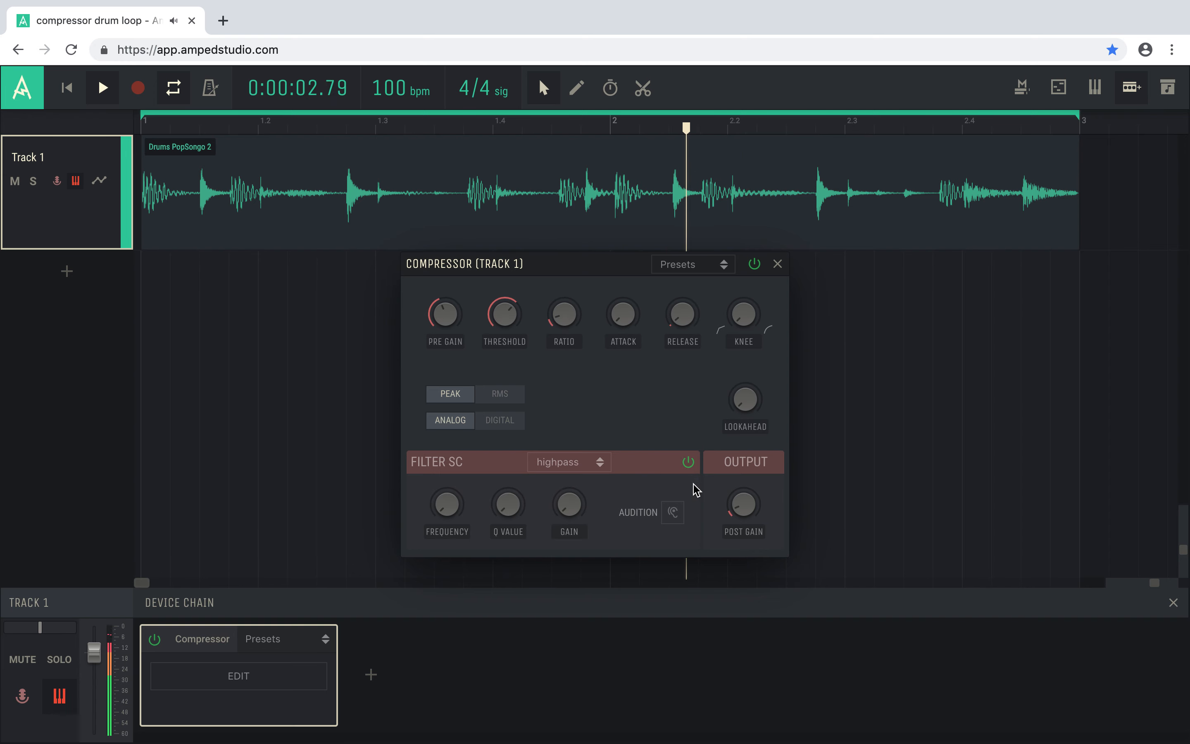
left_click(672, 513)
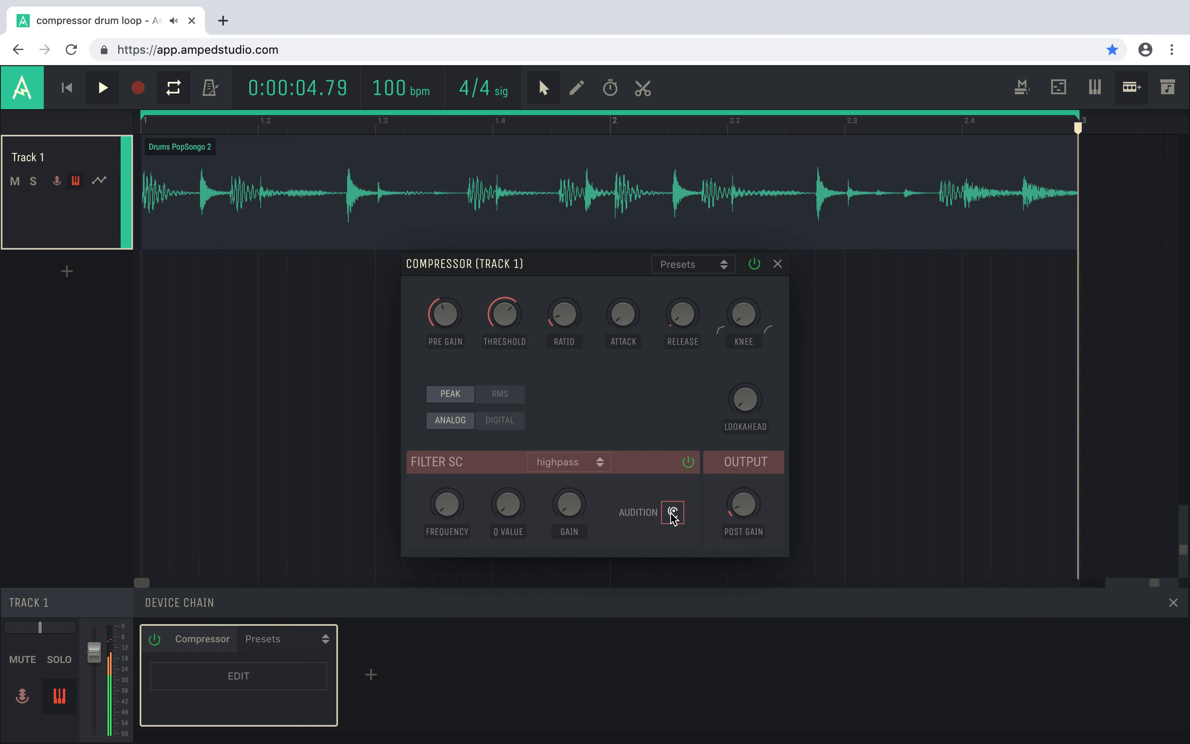
left_click_drag(447, 504, 517, 475)
left_click_drag(571, 506, 571, 500)
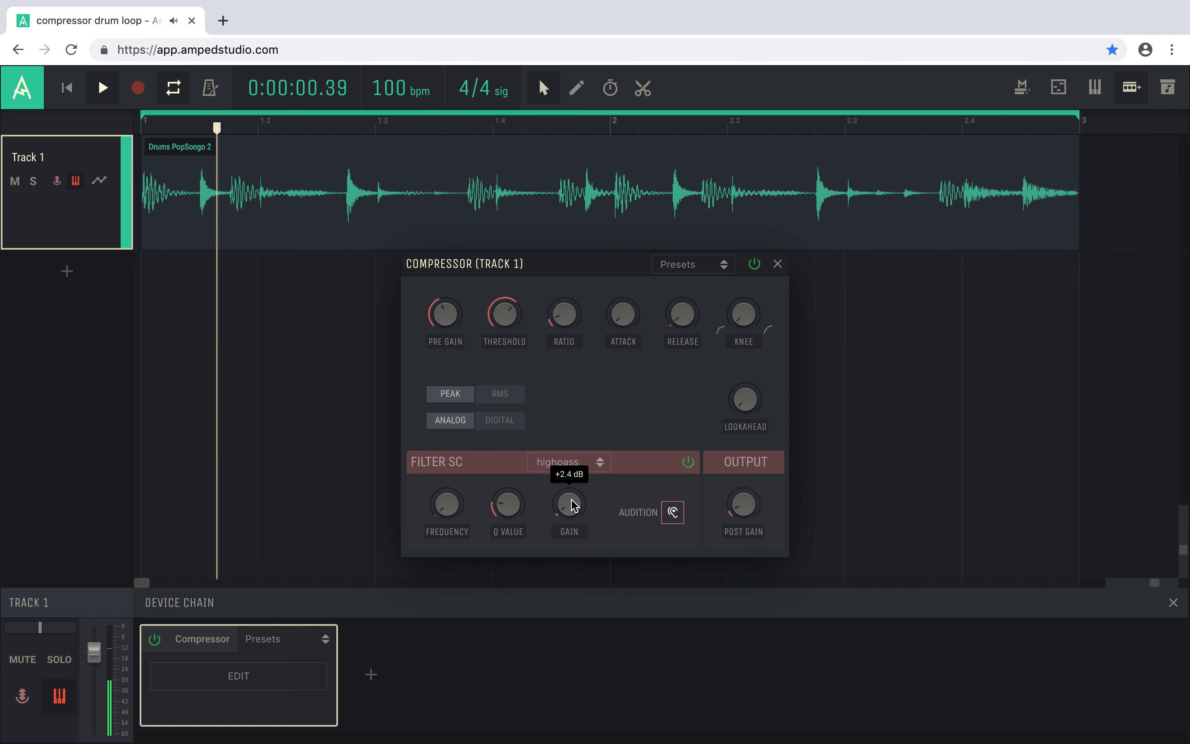
left_click(671, 514)
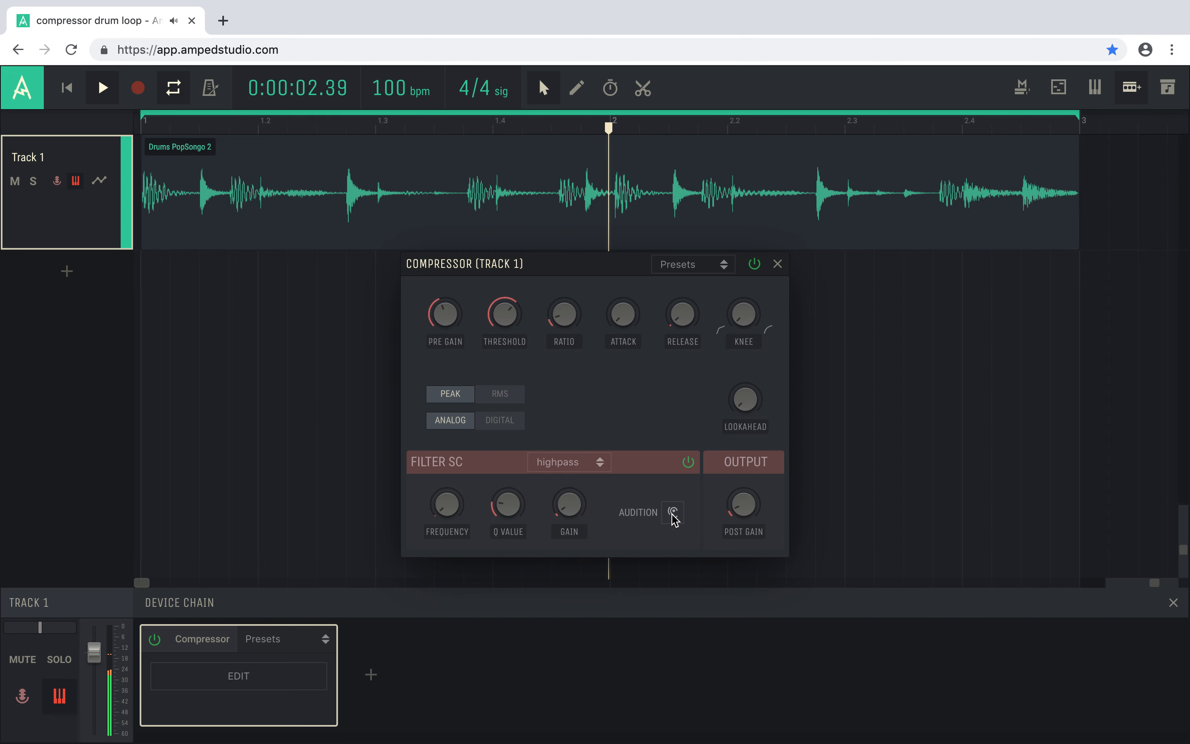
Step: Bypass and re-enable the drum loop Compressor's Filter SC during playback to compare the sound
left_click(688, 462)
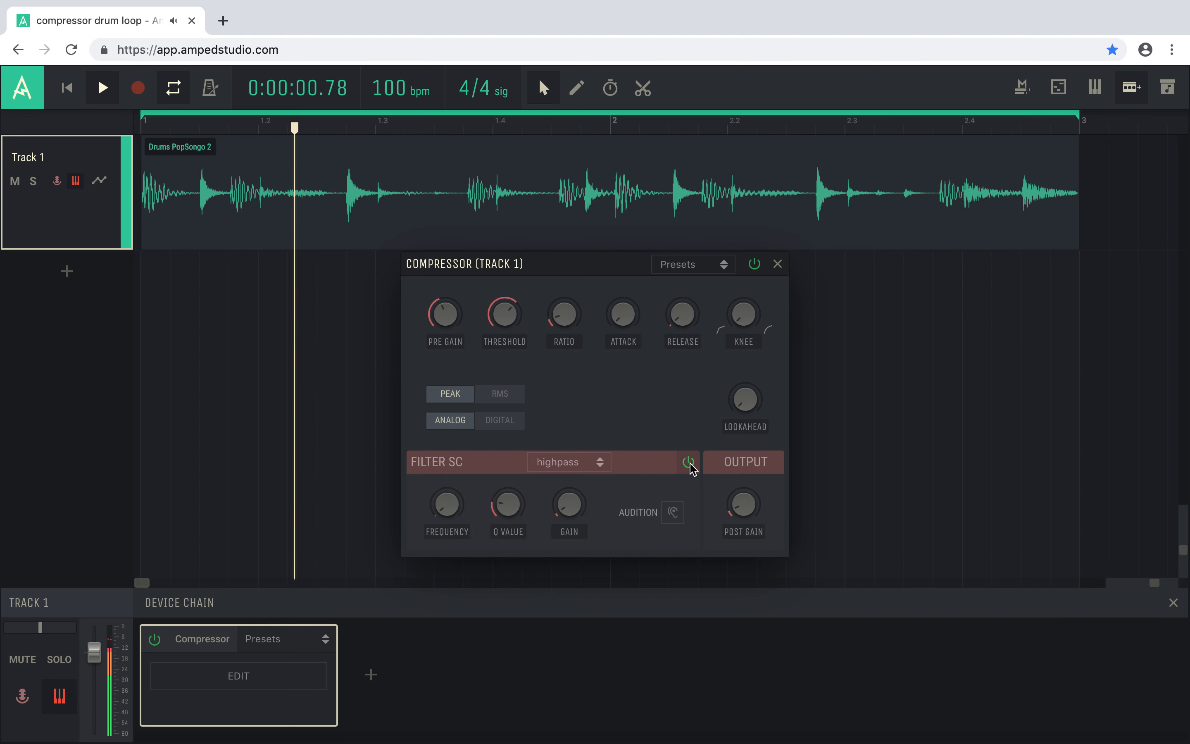
left_click(688, 462)
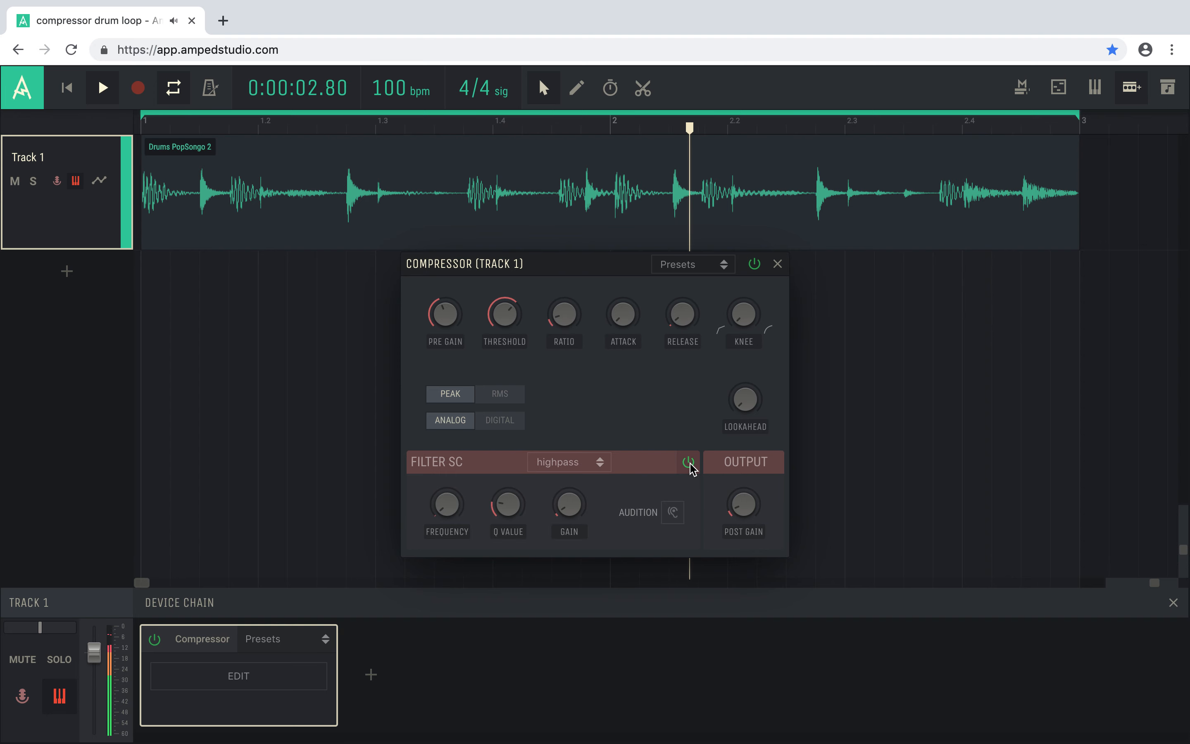